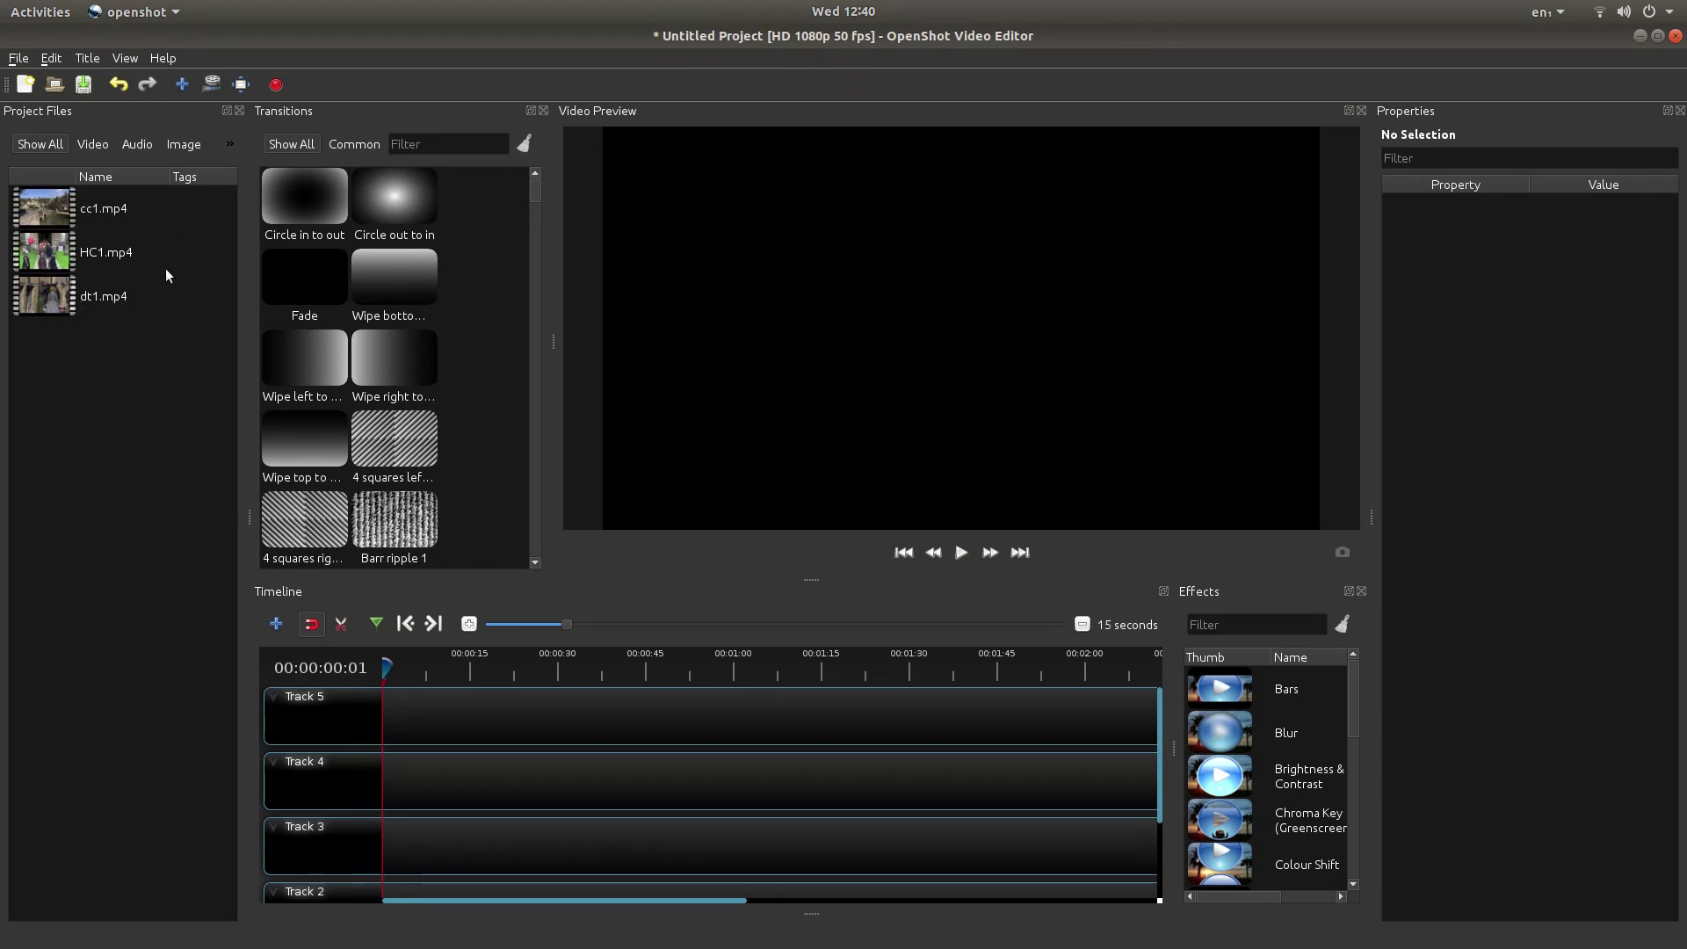
Switch the OpenShot window to the Advanced View layout under View > Views.
click(128, 56)
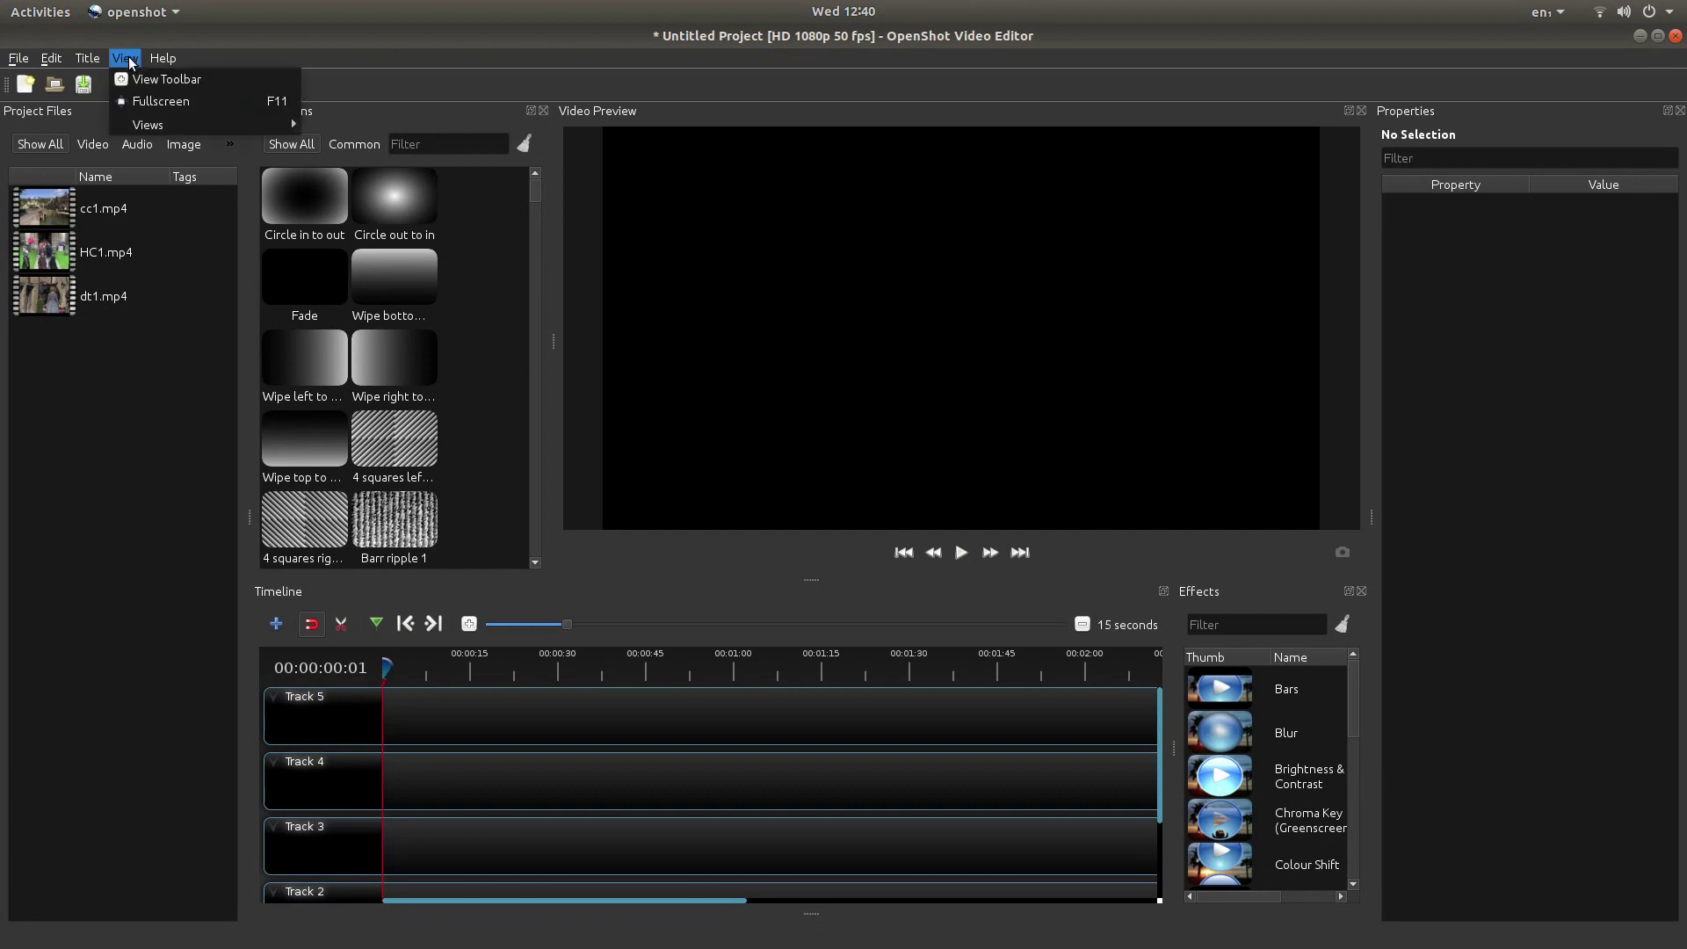
mouse_move(131, 124)
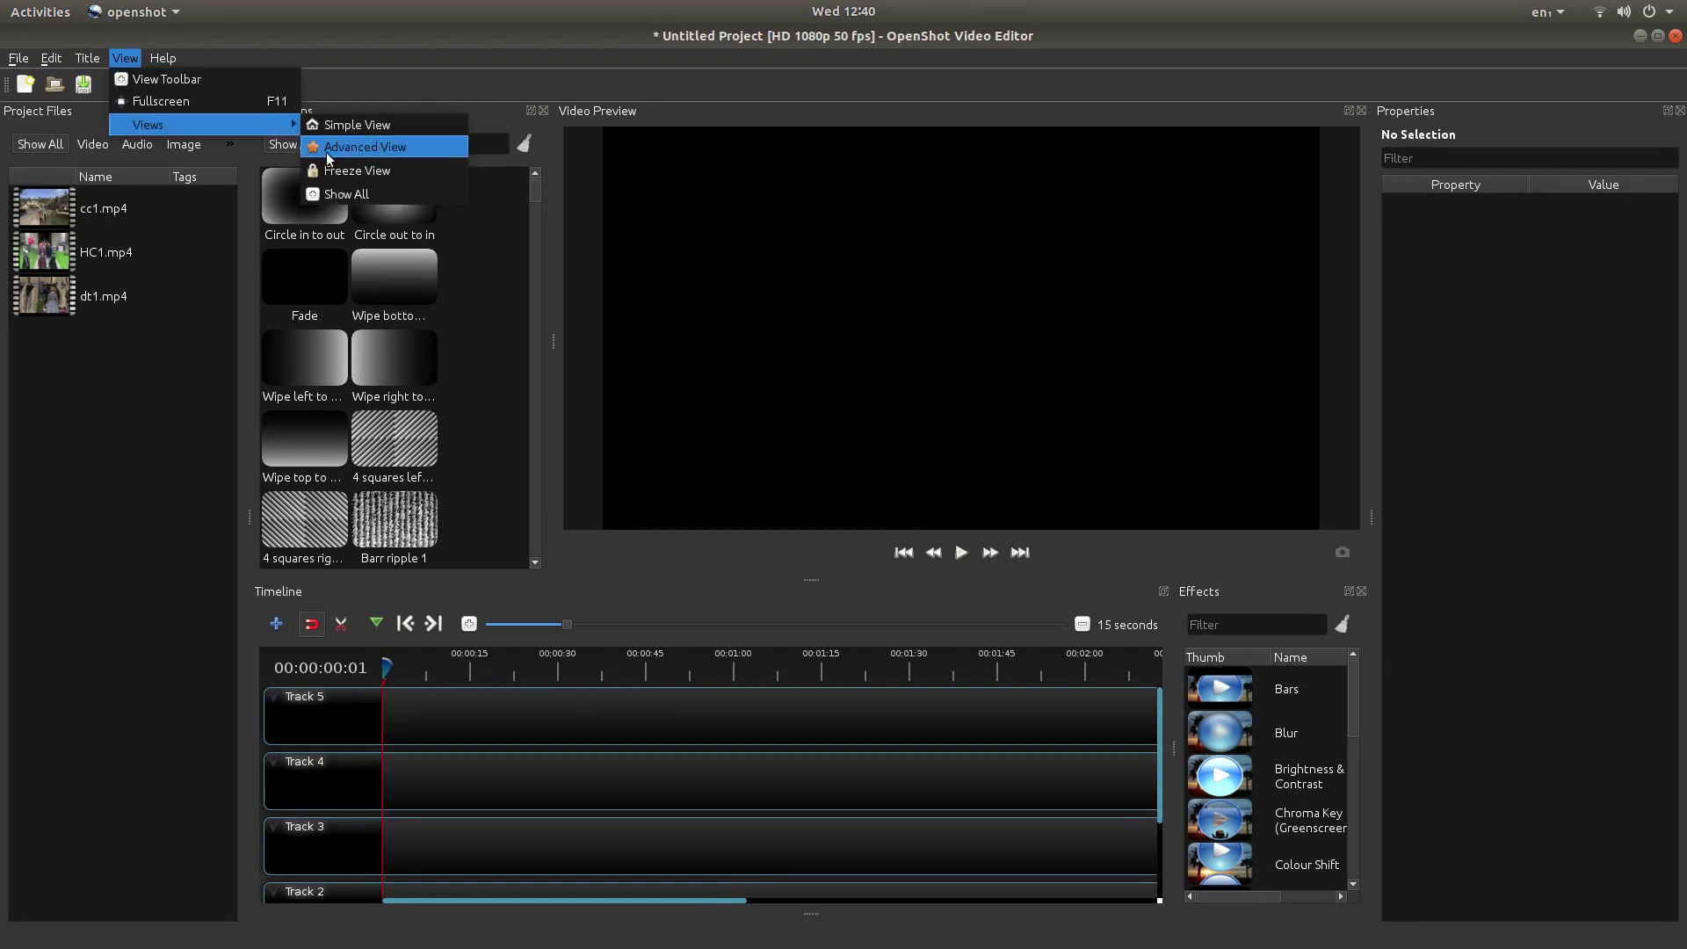
click(383, 147)
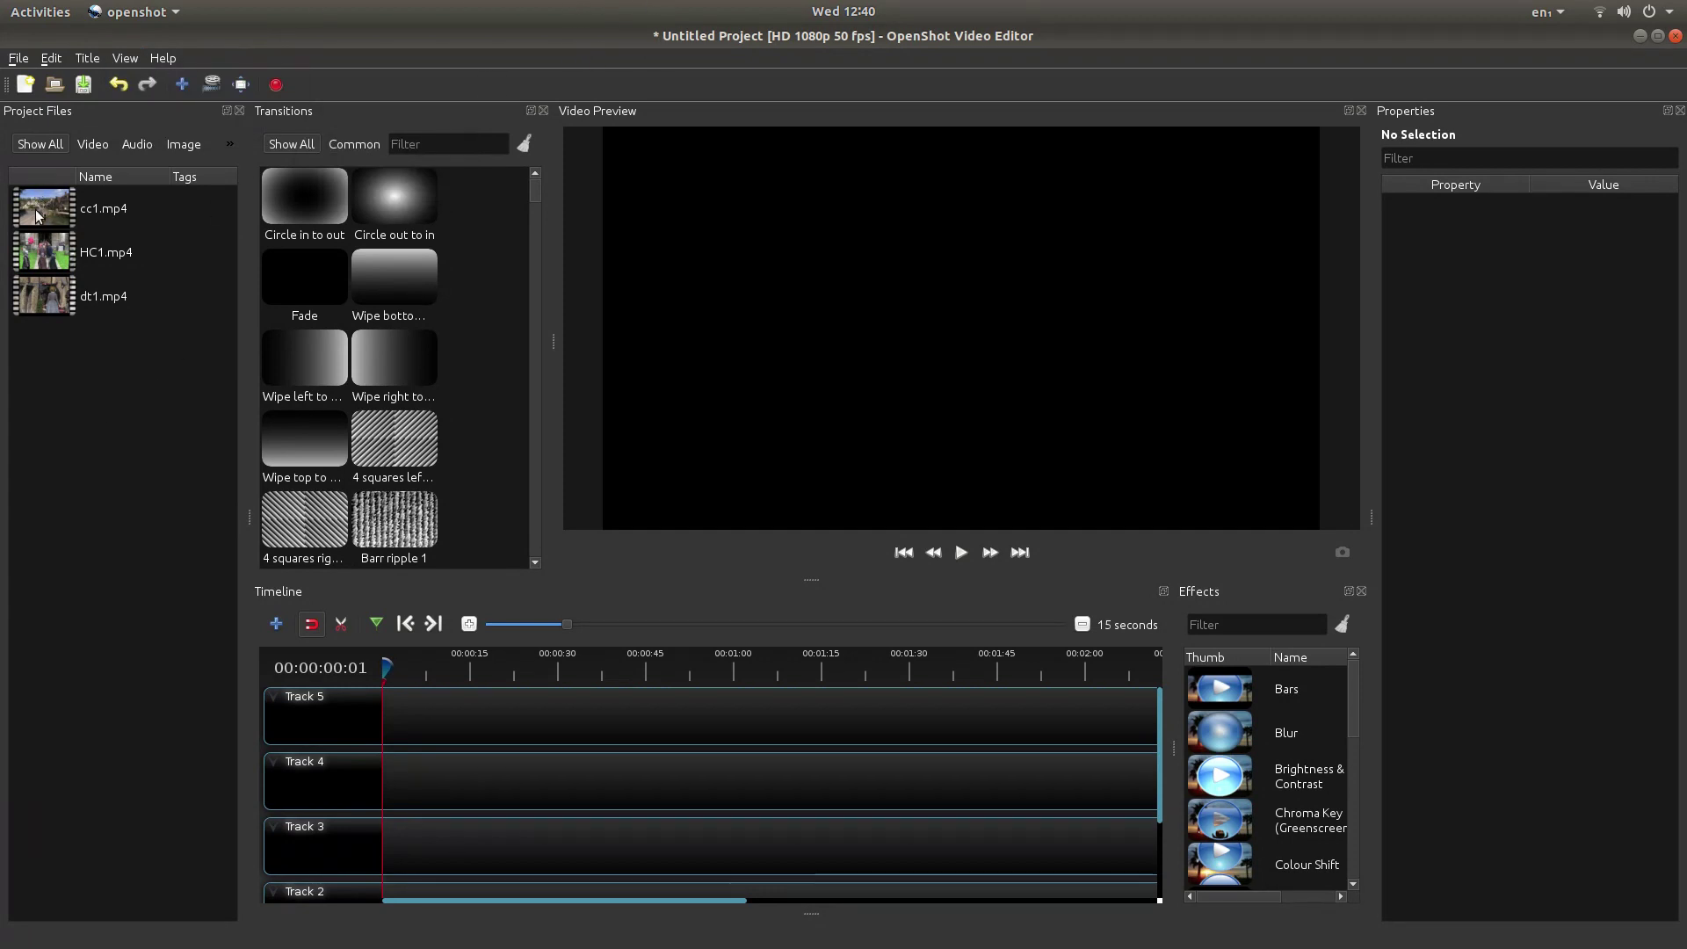
Place cc1.mp4 on Track 5, add a Crop effect to it and bring up its settings.
drag(42, 207, 390, 678)
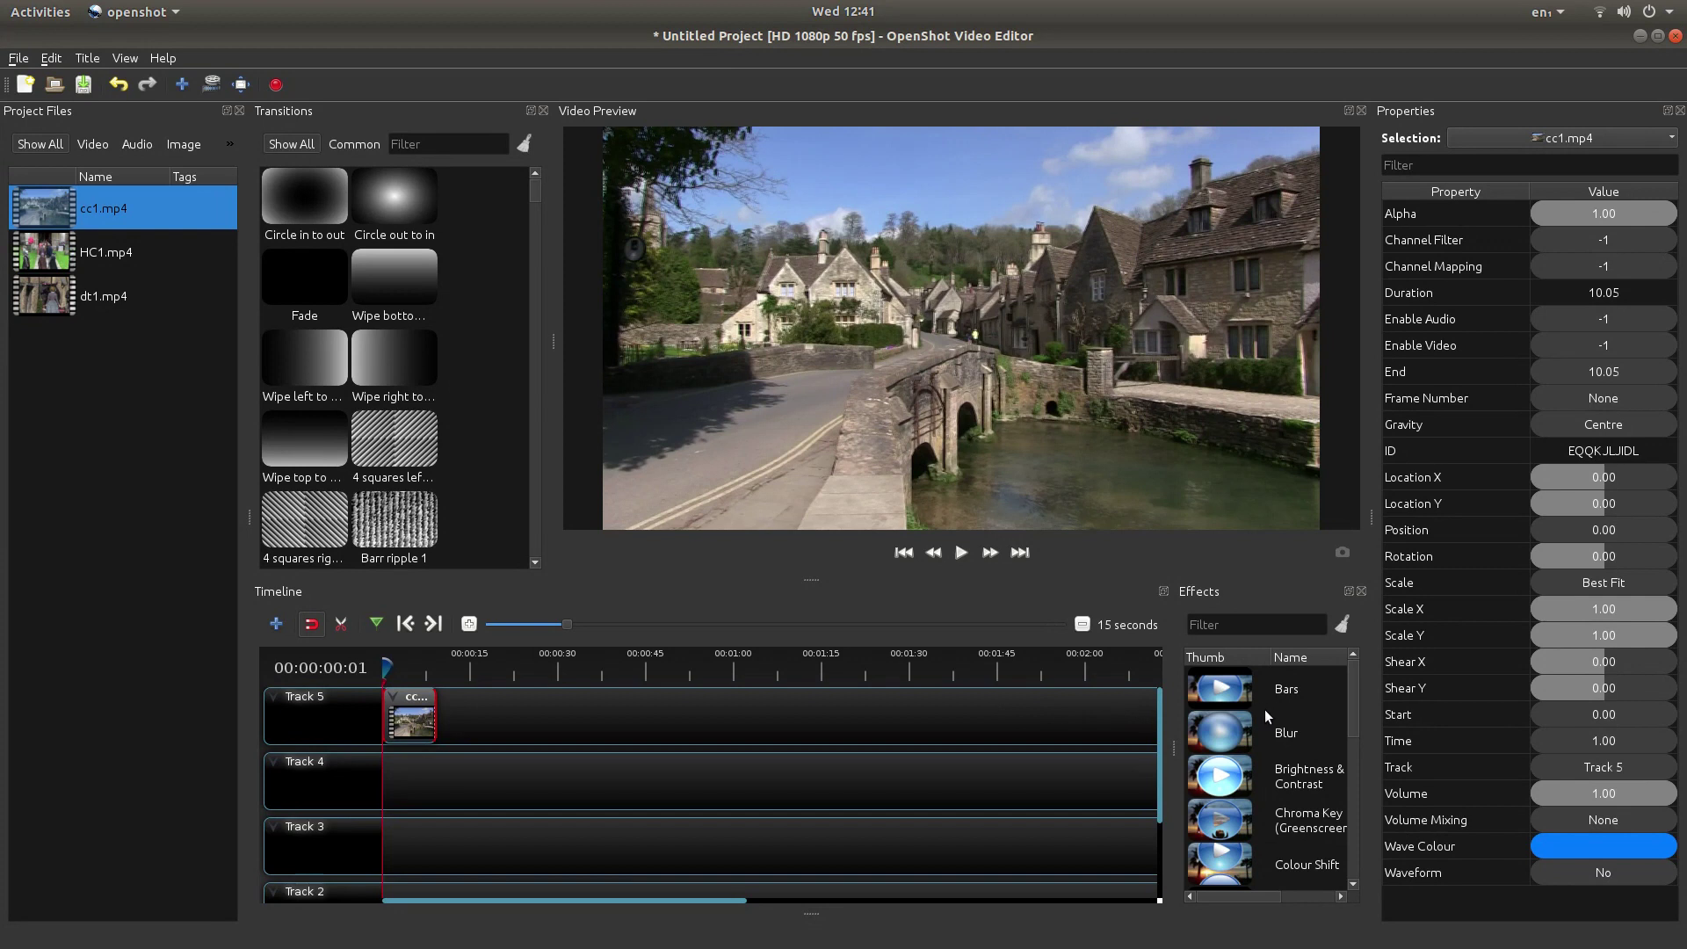
scroll(1274, 705, down, 1)
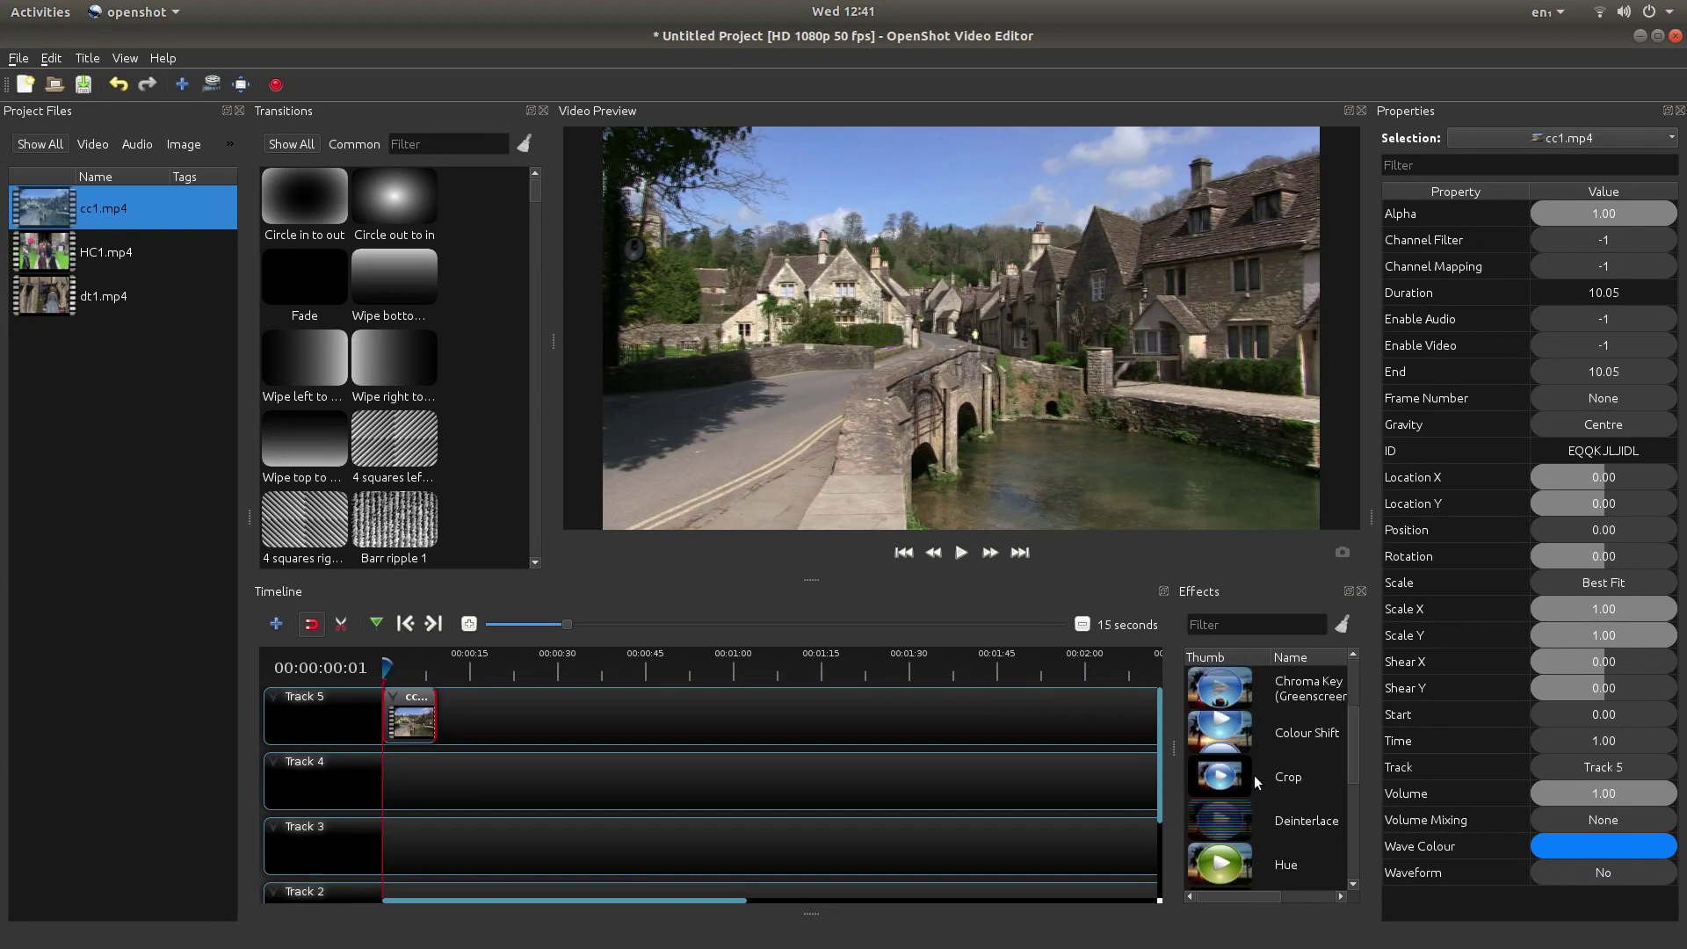
drag(1251, 763, 410, 727)
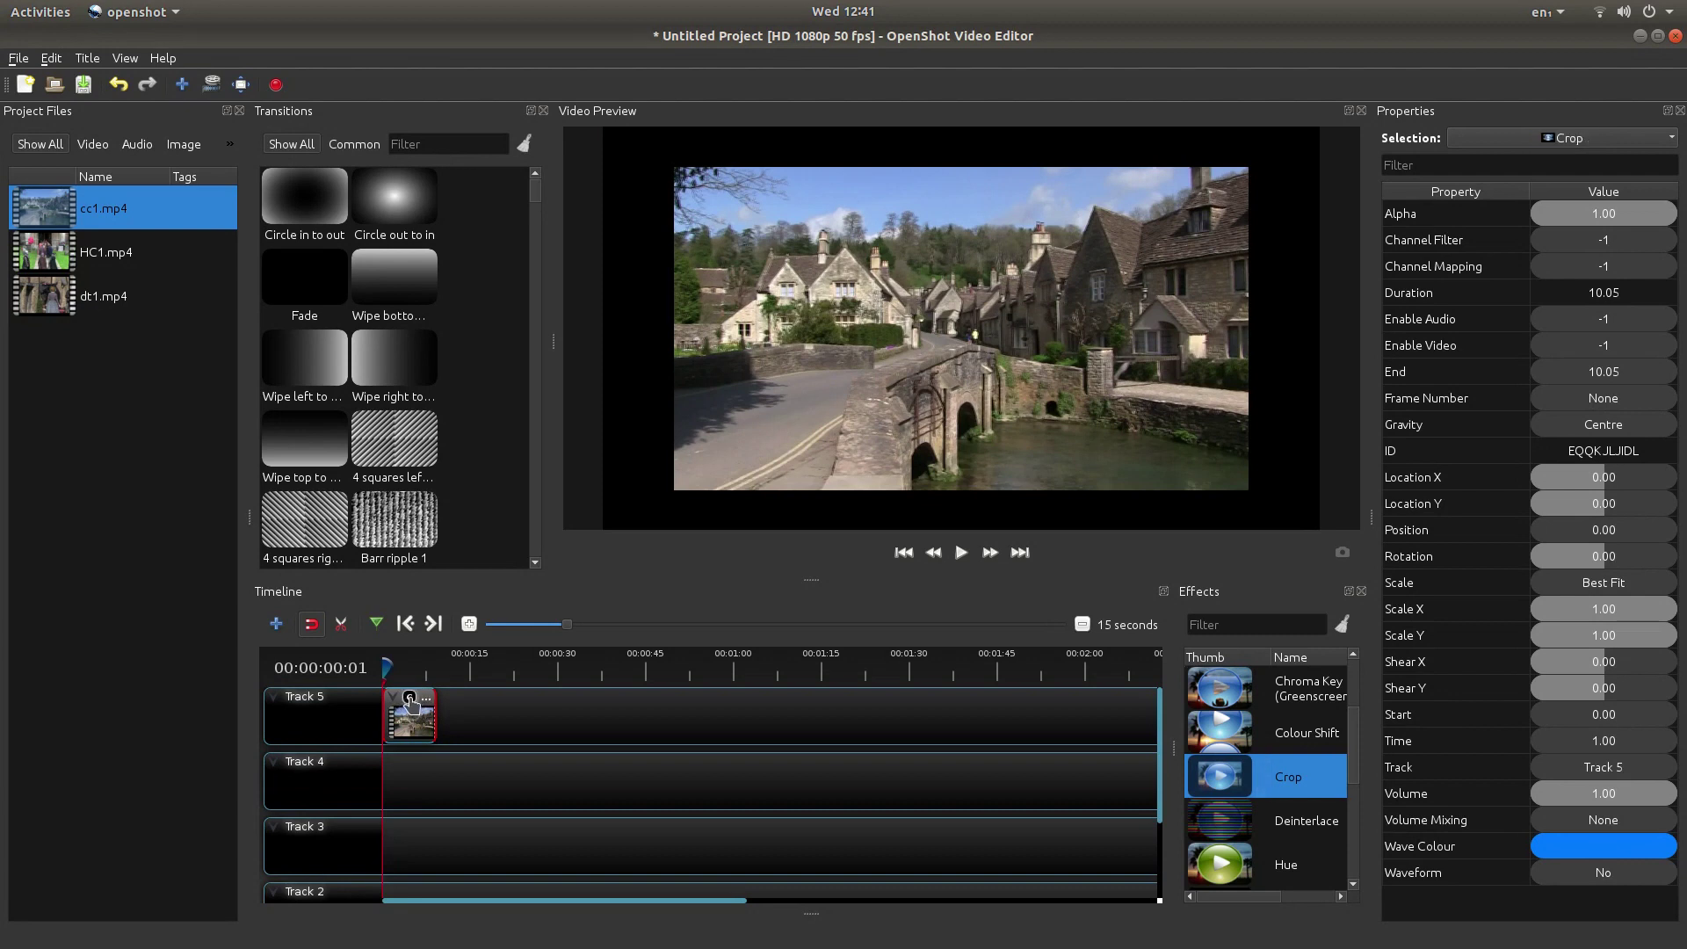
click(409, 699)
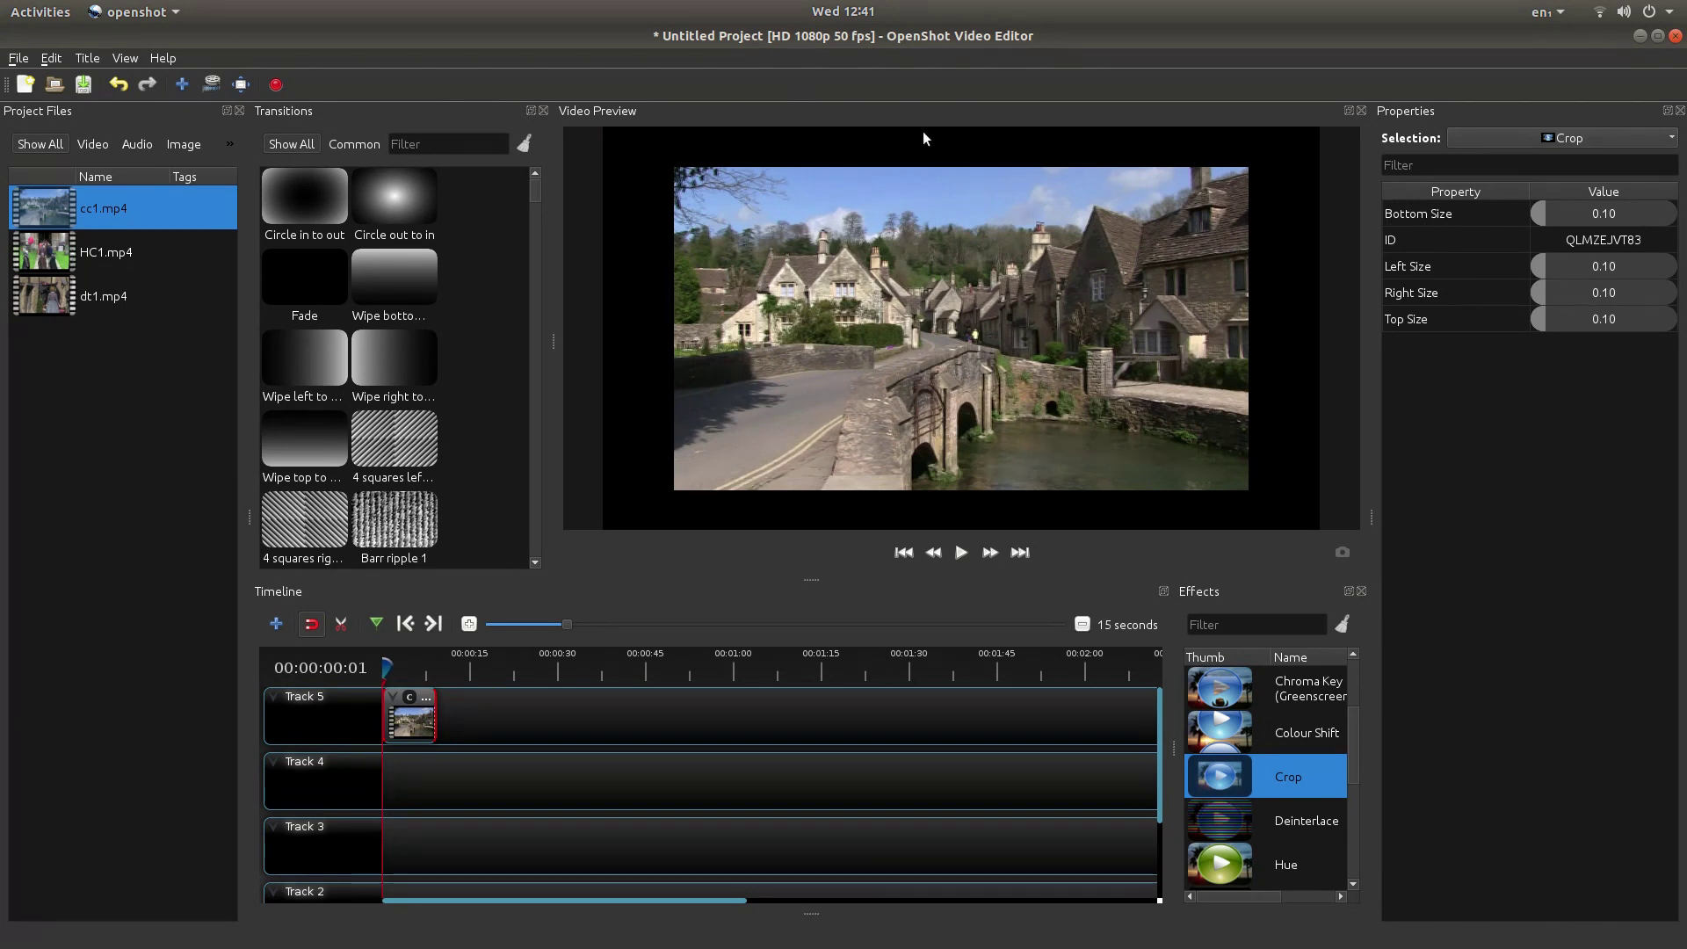
Set the cc1 crop's Bottom Size and Top Size to 0.
click(1620, 213)
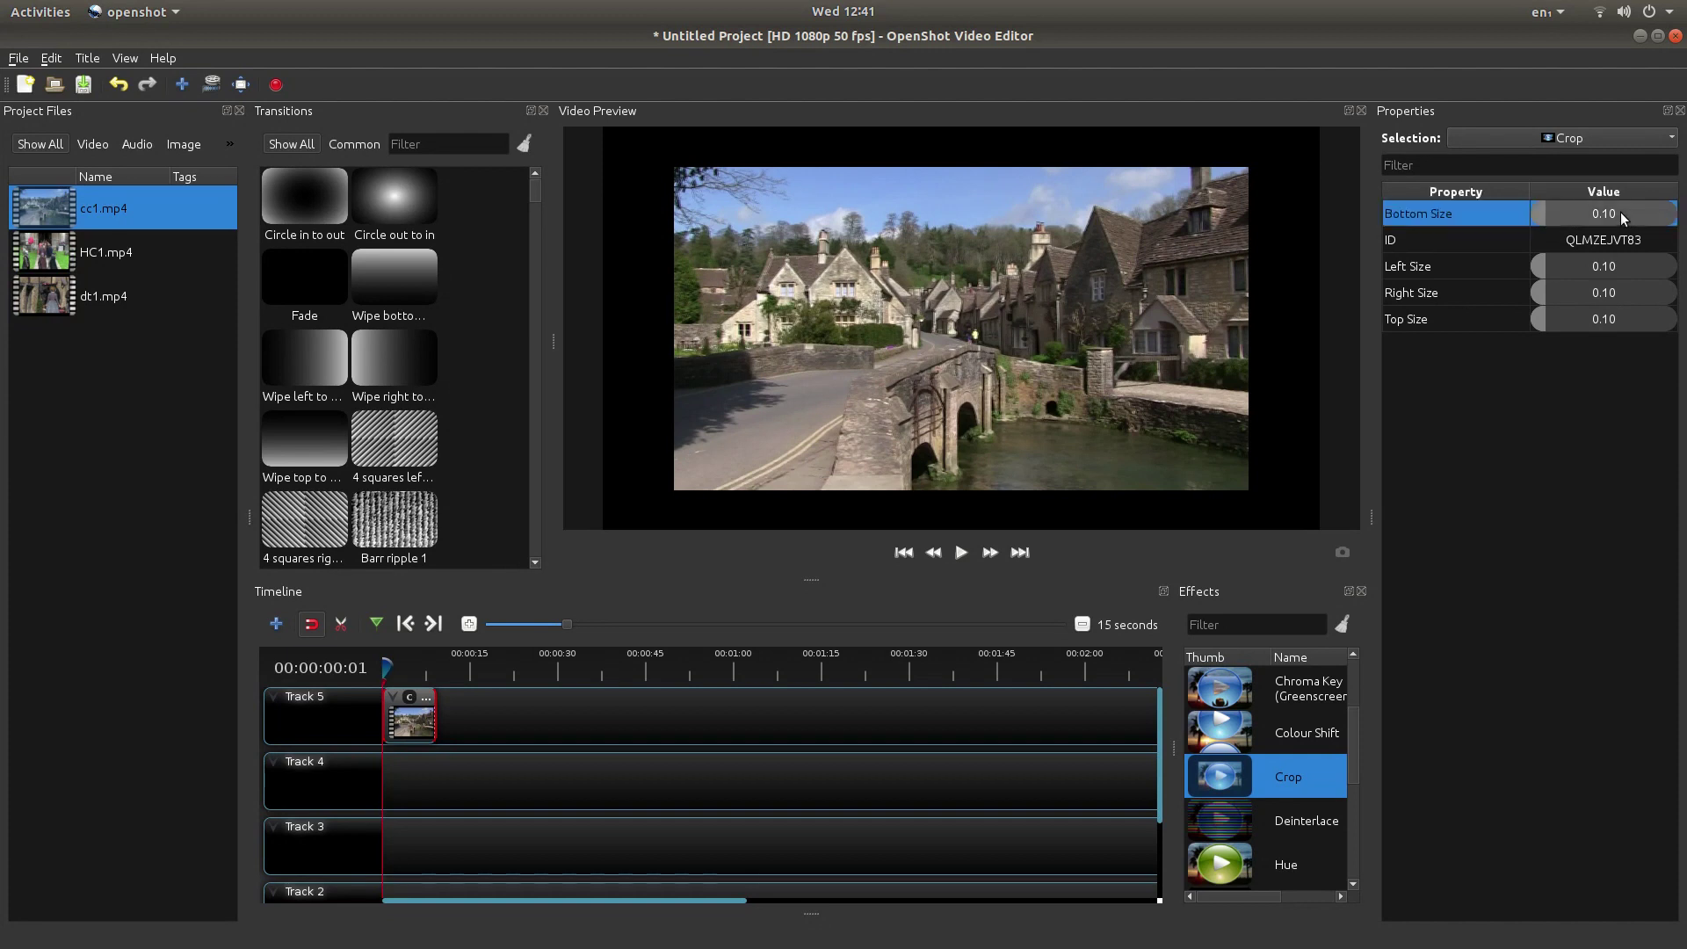
drag(1621, 212, 1620, 212)
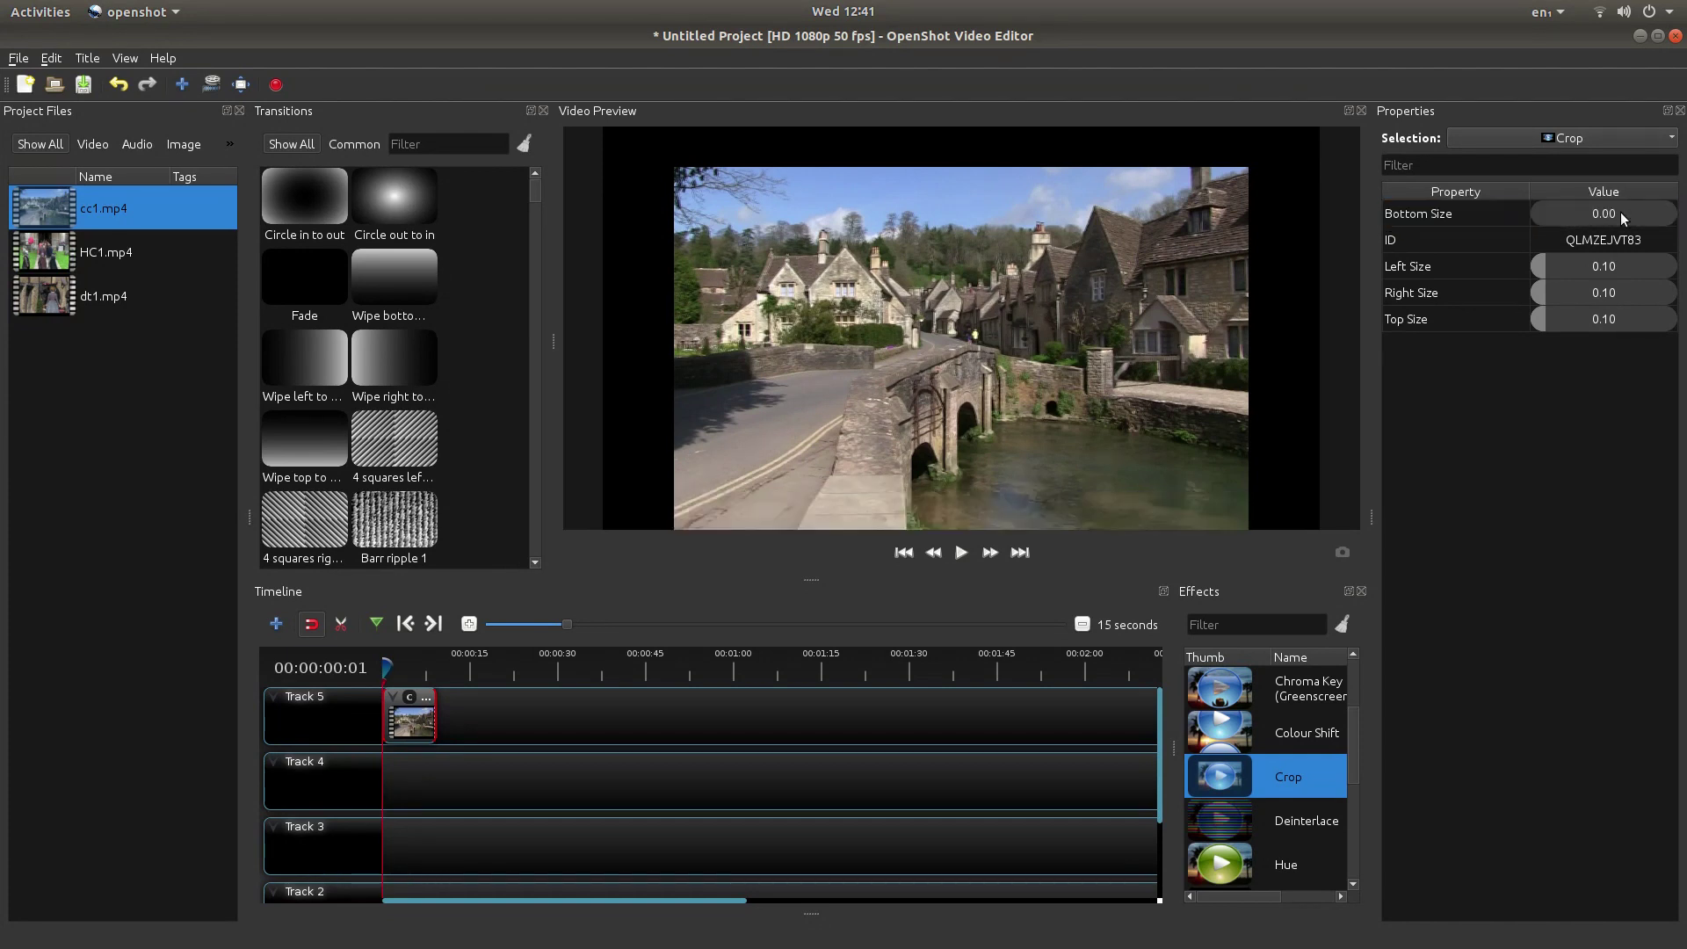
click(1603, 320)
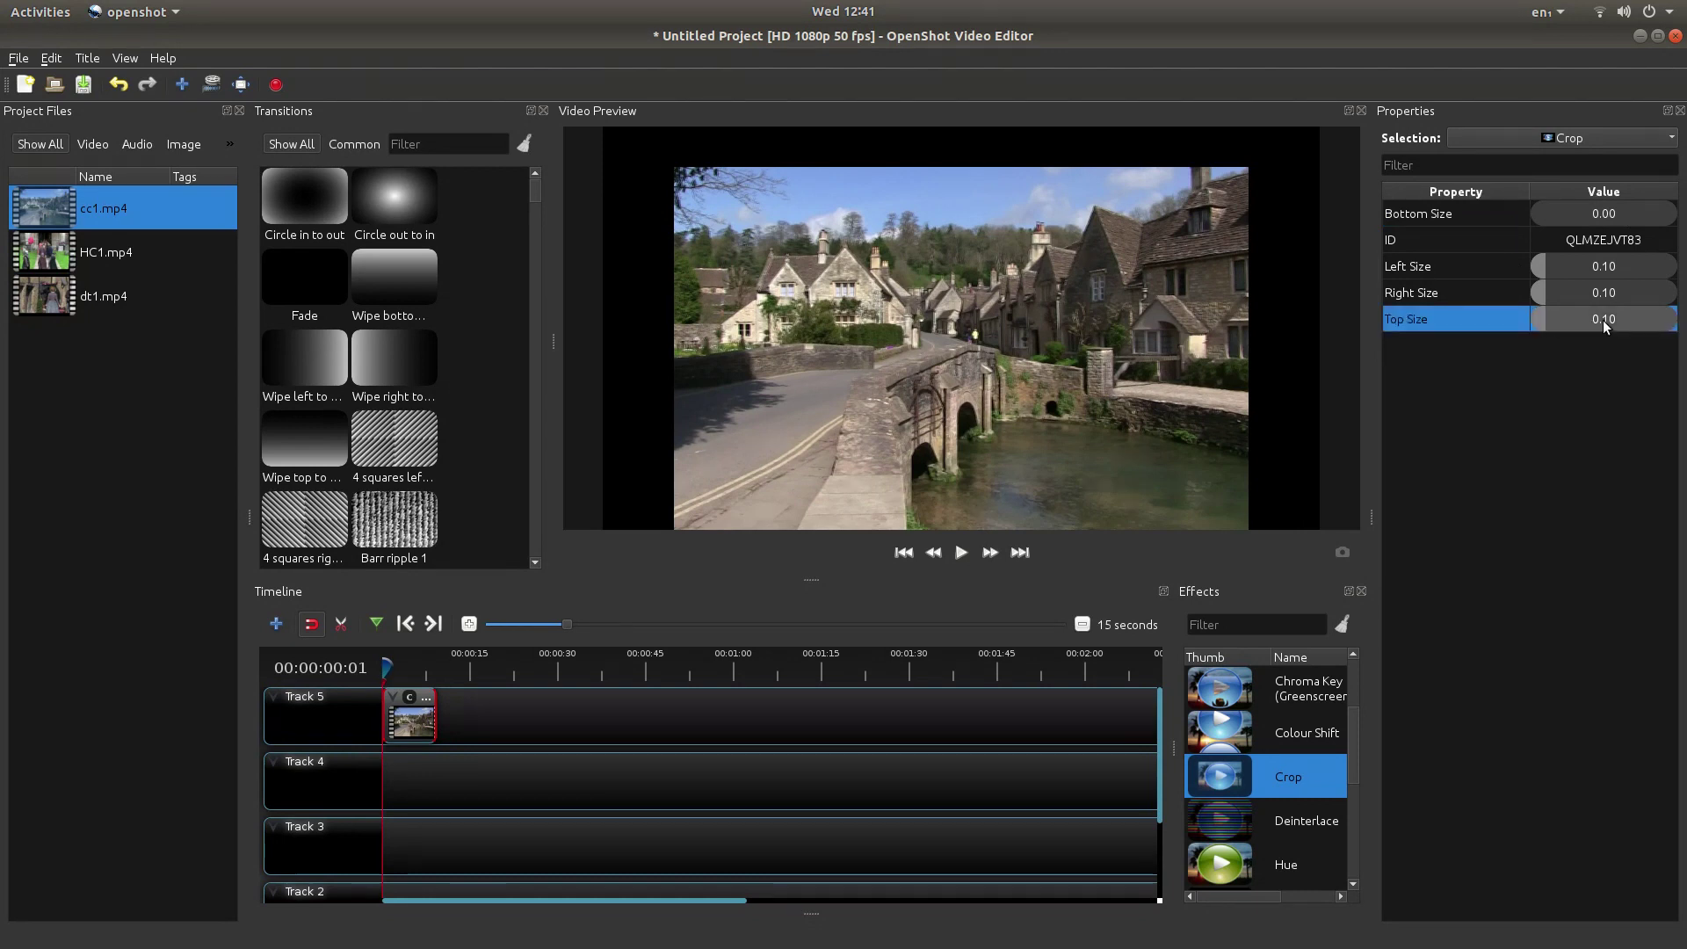
drag(1602, 320, 1352, 326)
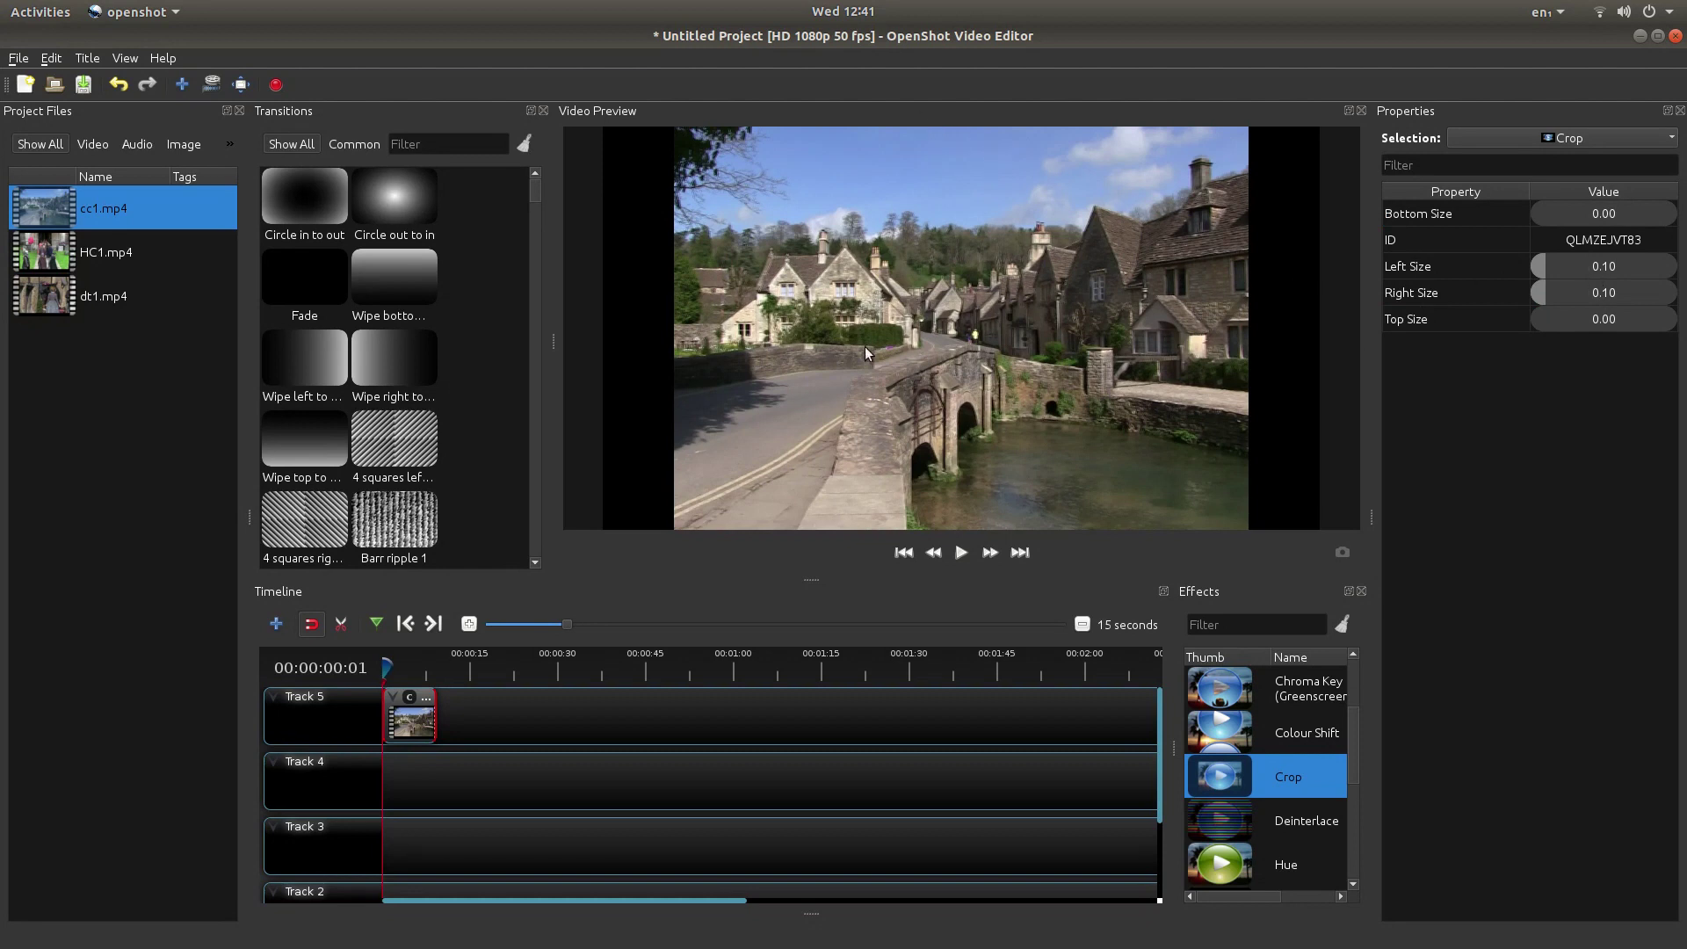
Set the cc1 crop's Left Size and Right Size to 0.33 each.
click(1622, 265)
double_click(1622, 265)
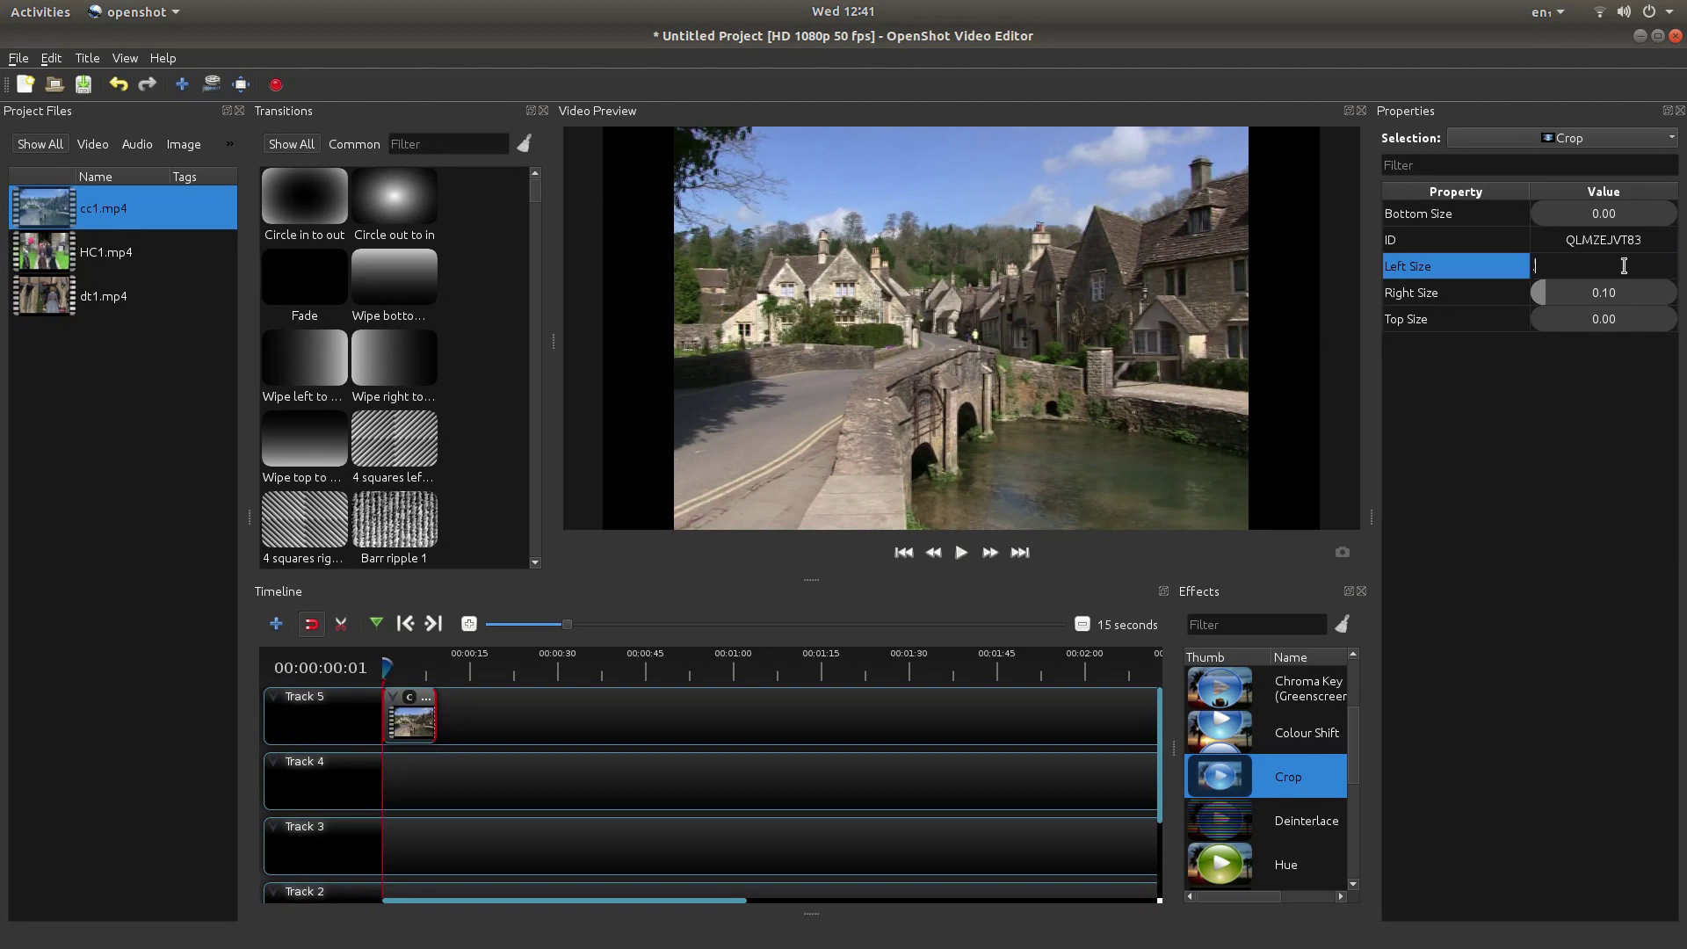
text(.33)
key(Return)
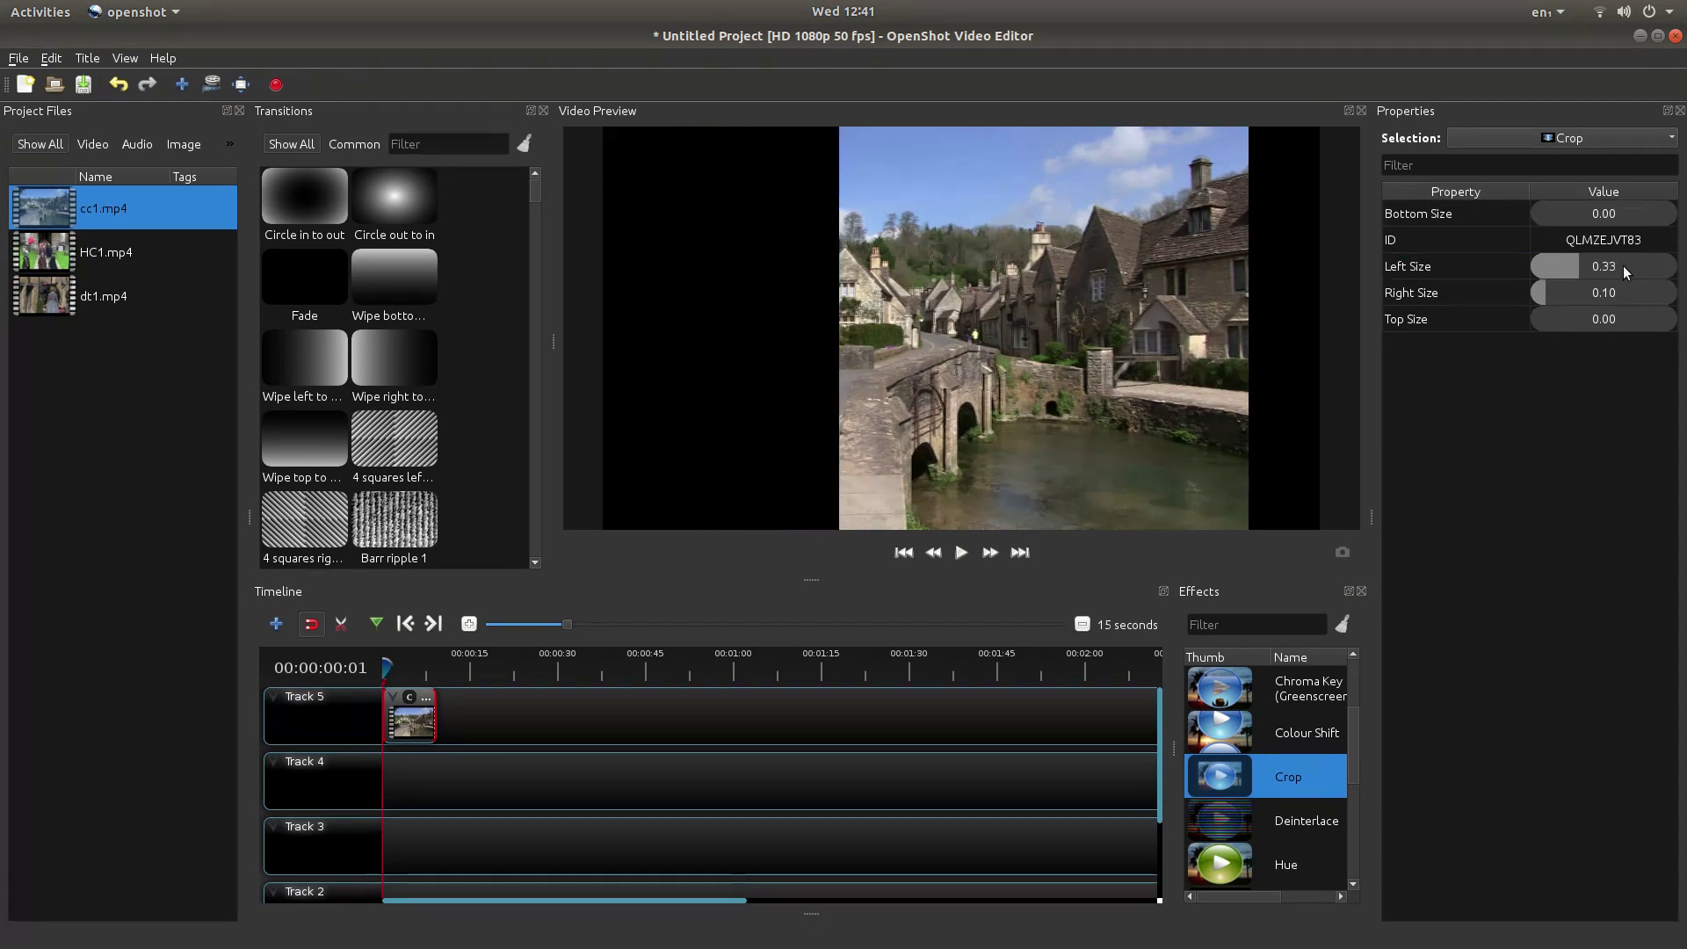
click(1621, 297)
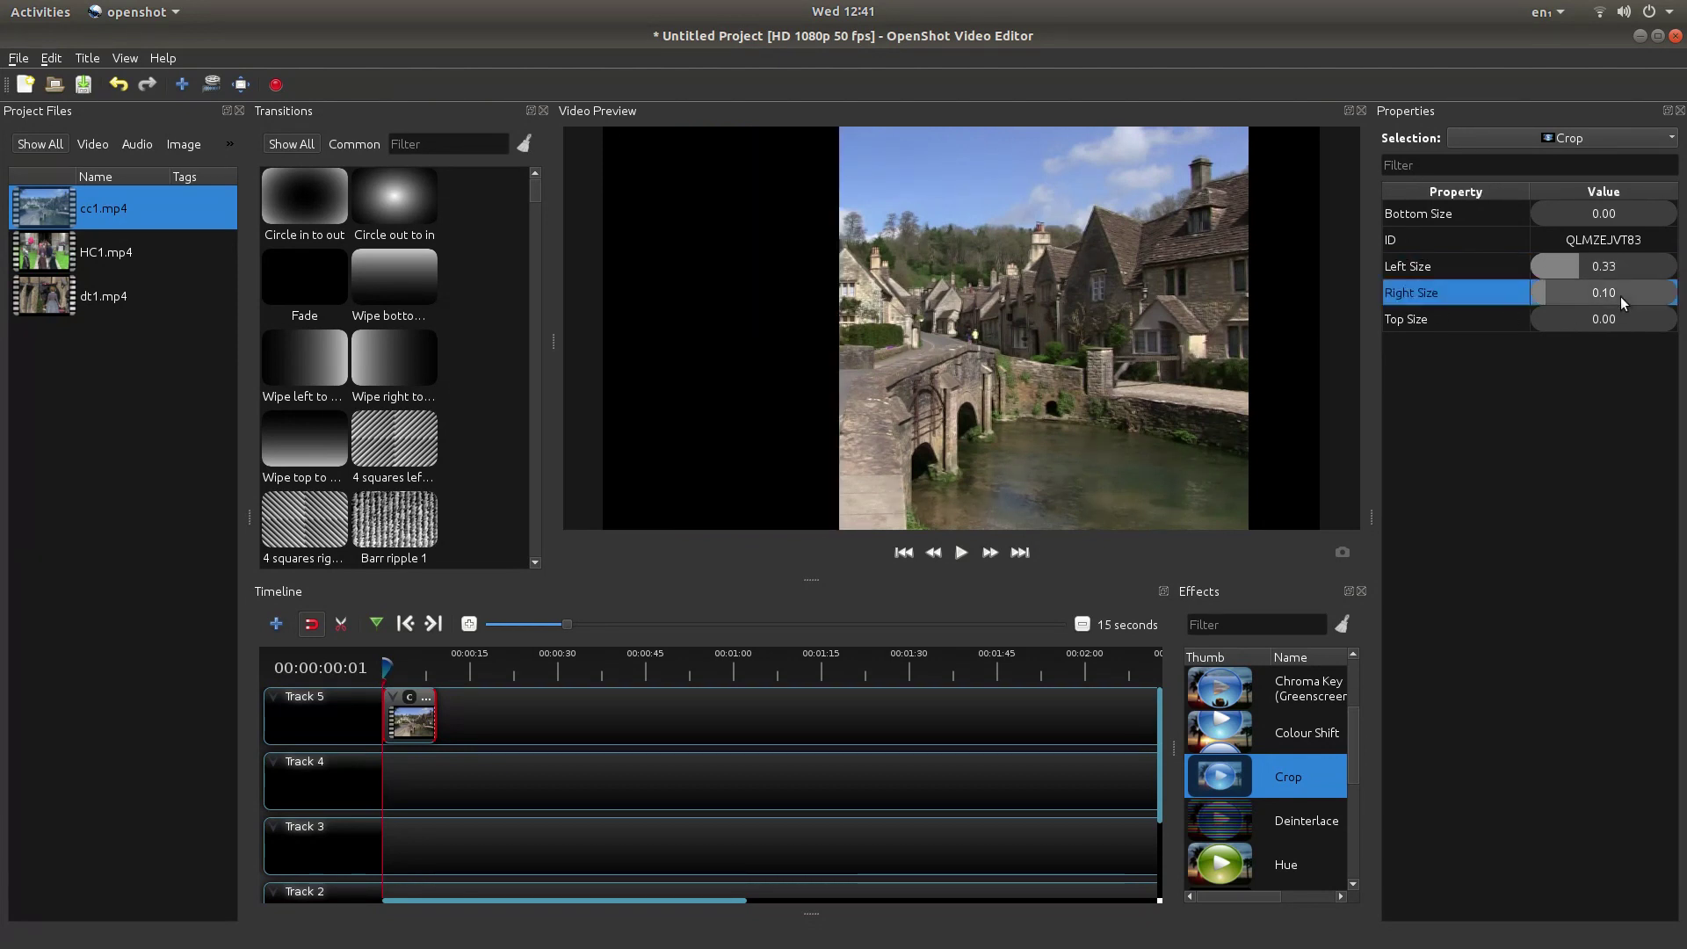
double_click(1620, 297)
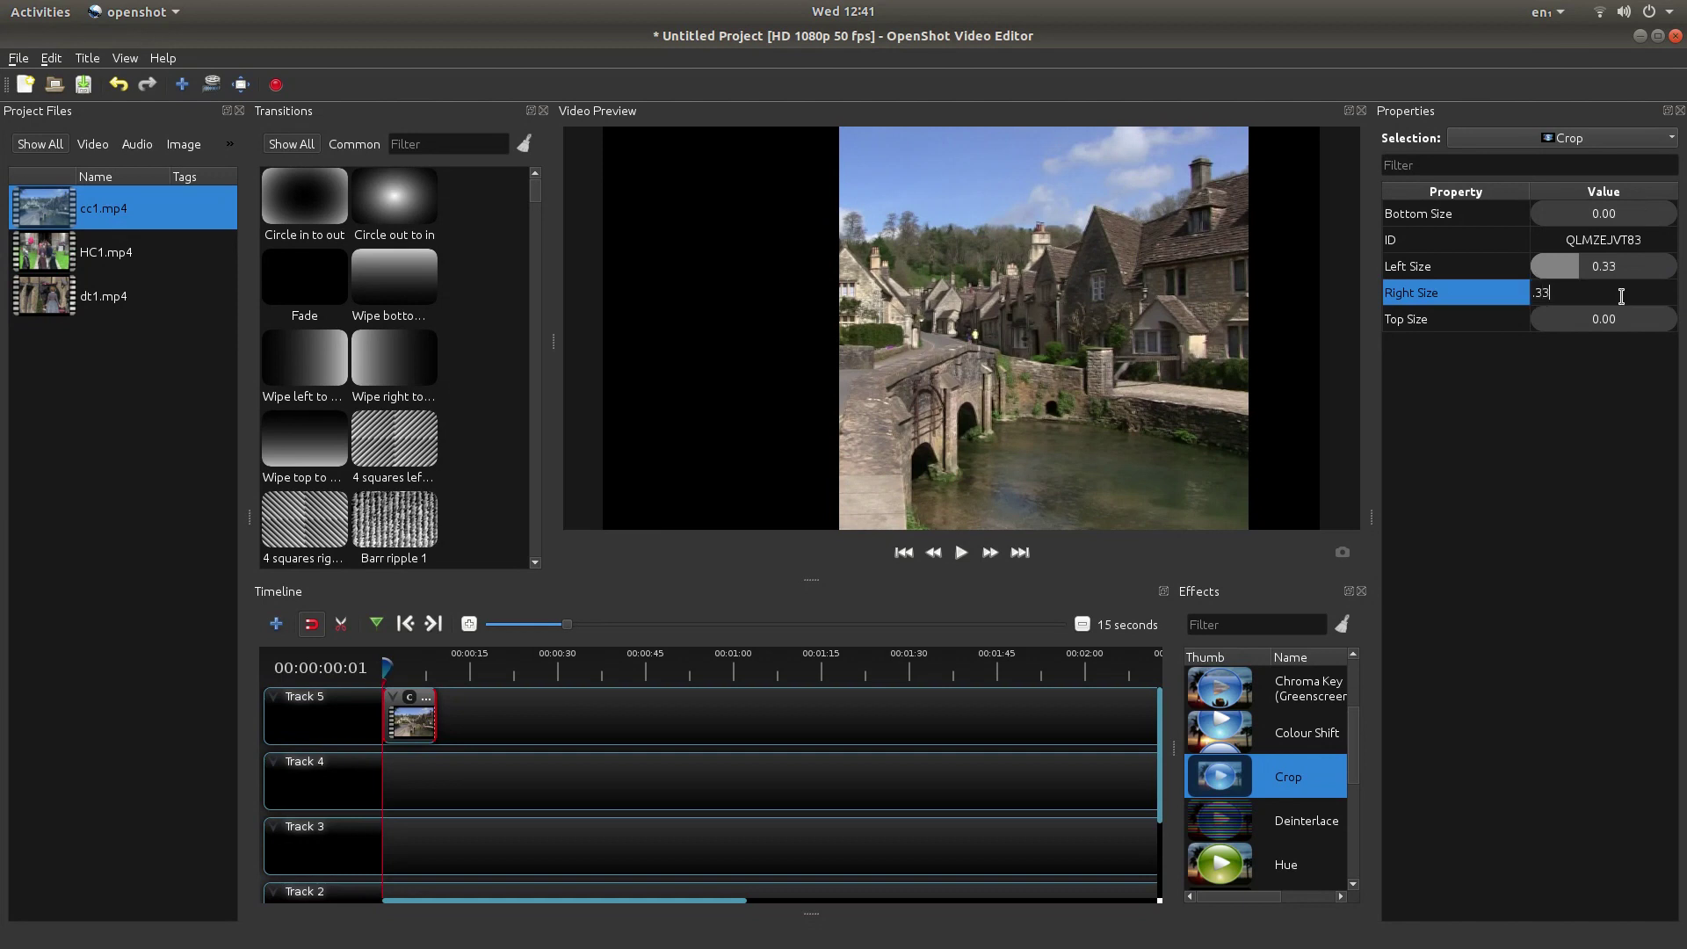
text(.33)
key(Return)
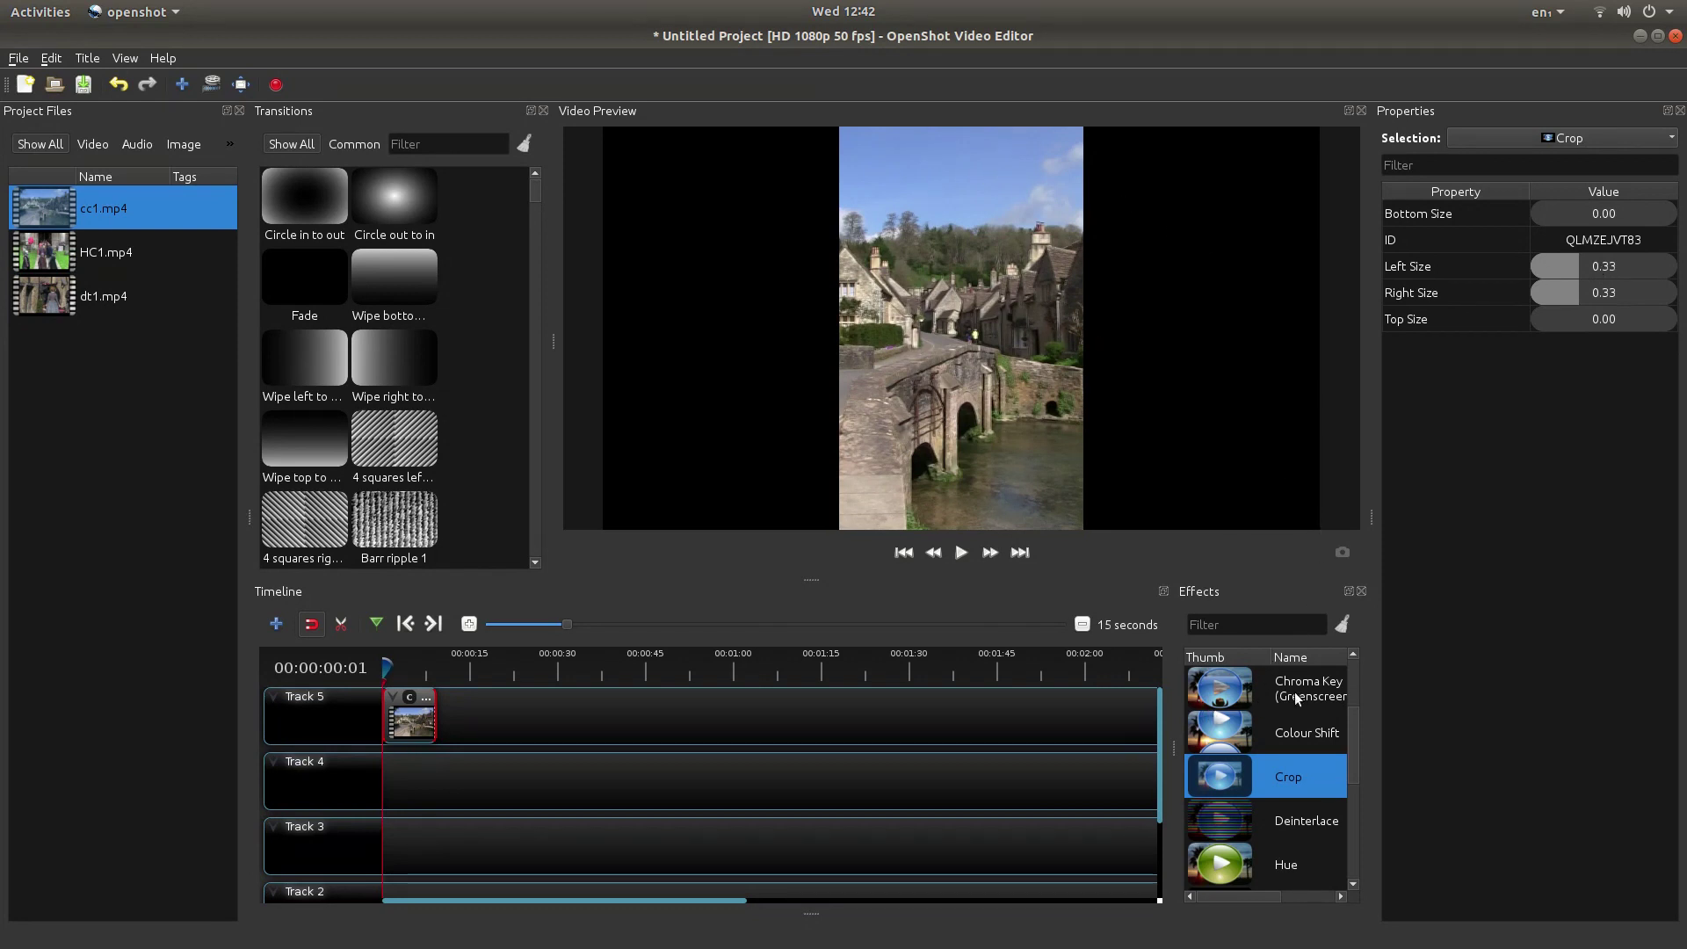
Widen the Effects panel, apply Chroma Key (Greenscreen) to the cc1 clip, and drop HC1.mp4 onto Track 4.
drag(1355, 726, 1354, 716)
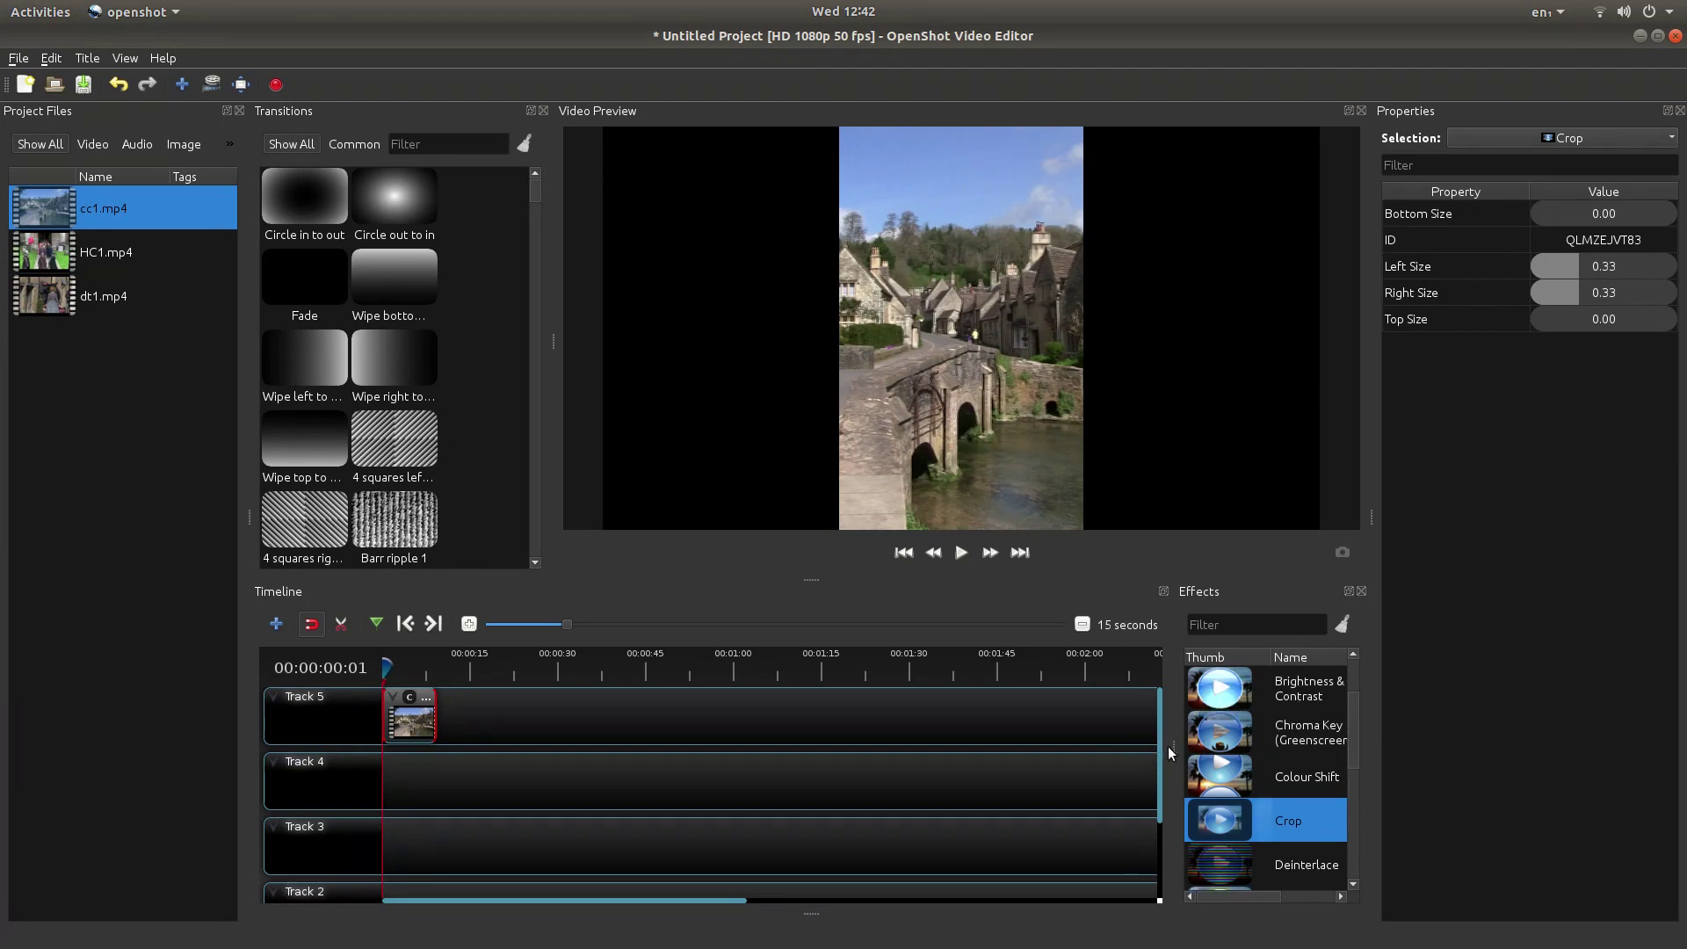
drag(1175, 741, 1128, 742)
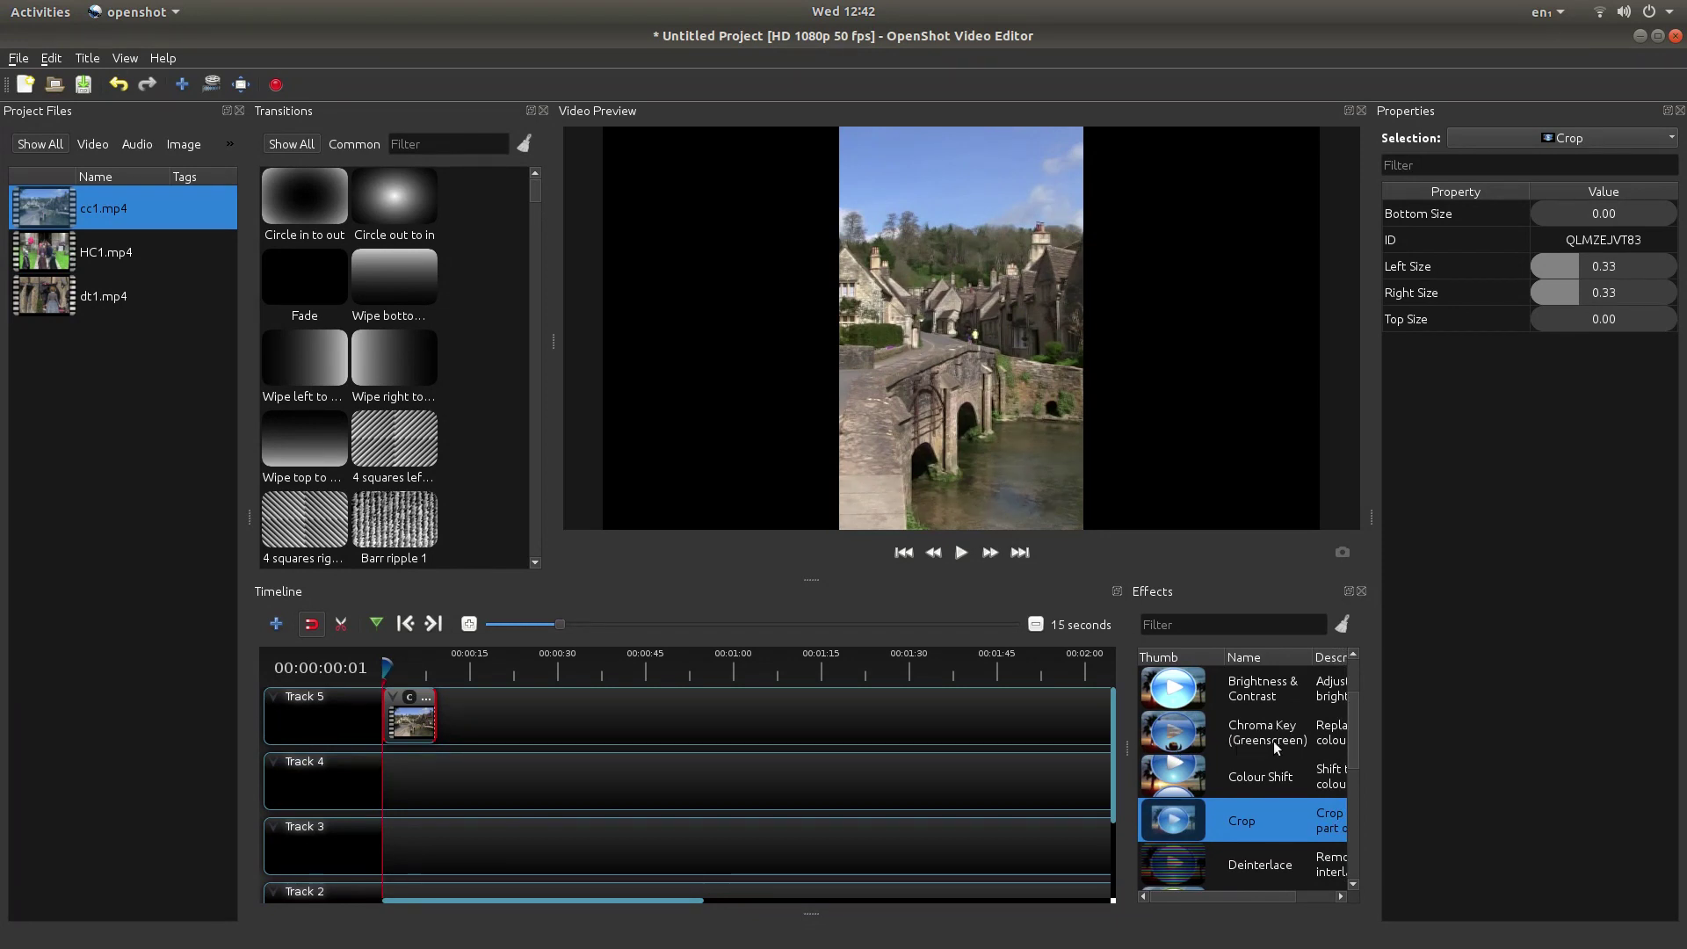
click(1183, 729)
drag(1185, 734, 407, 722)
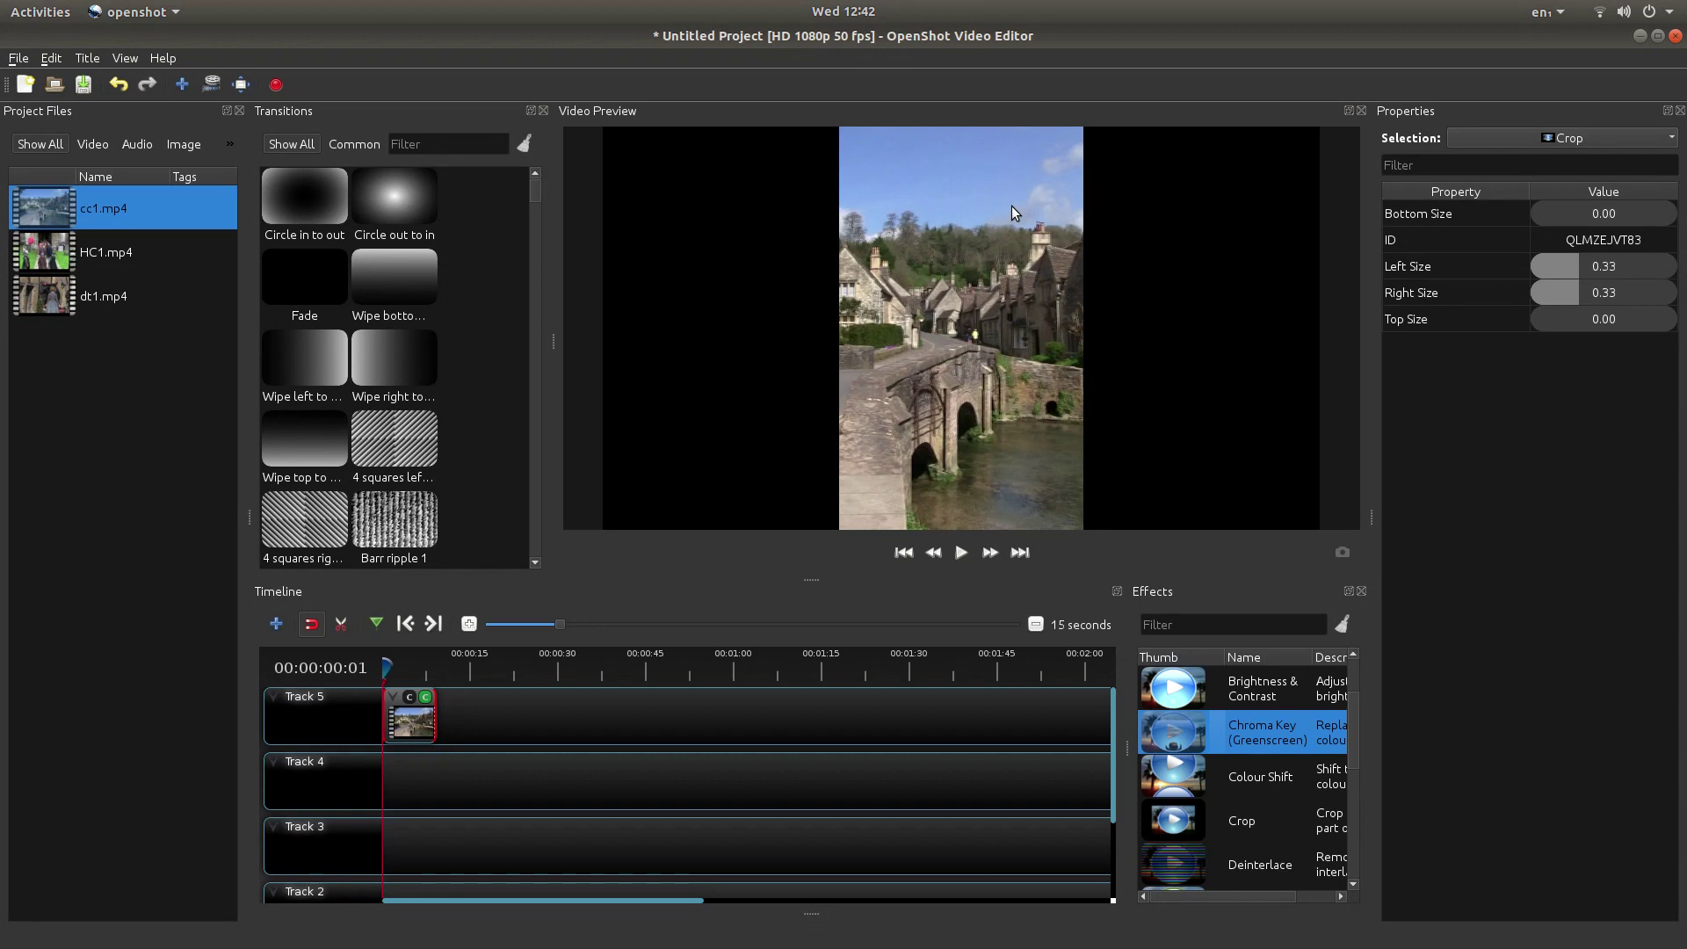
drag(43, 251, 424, 773)
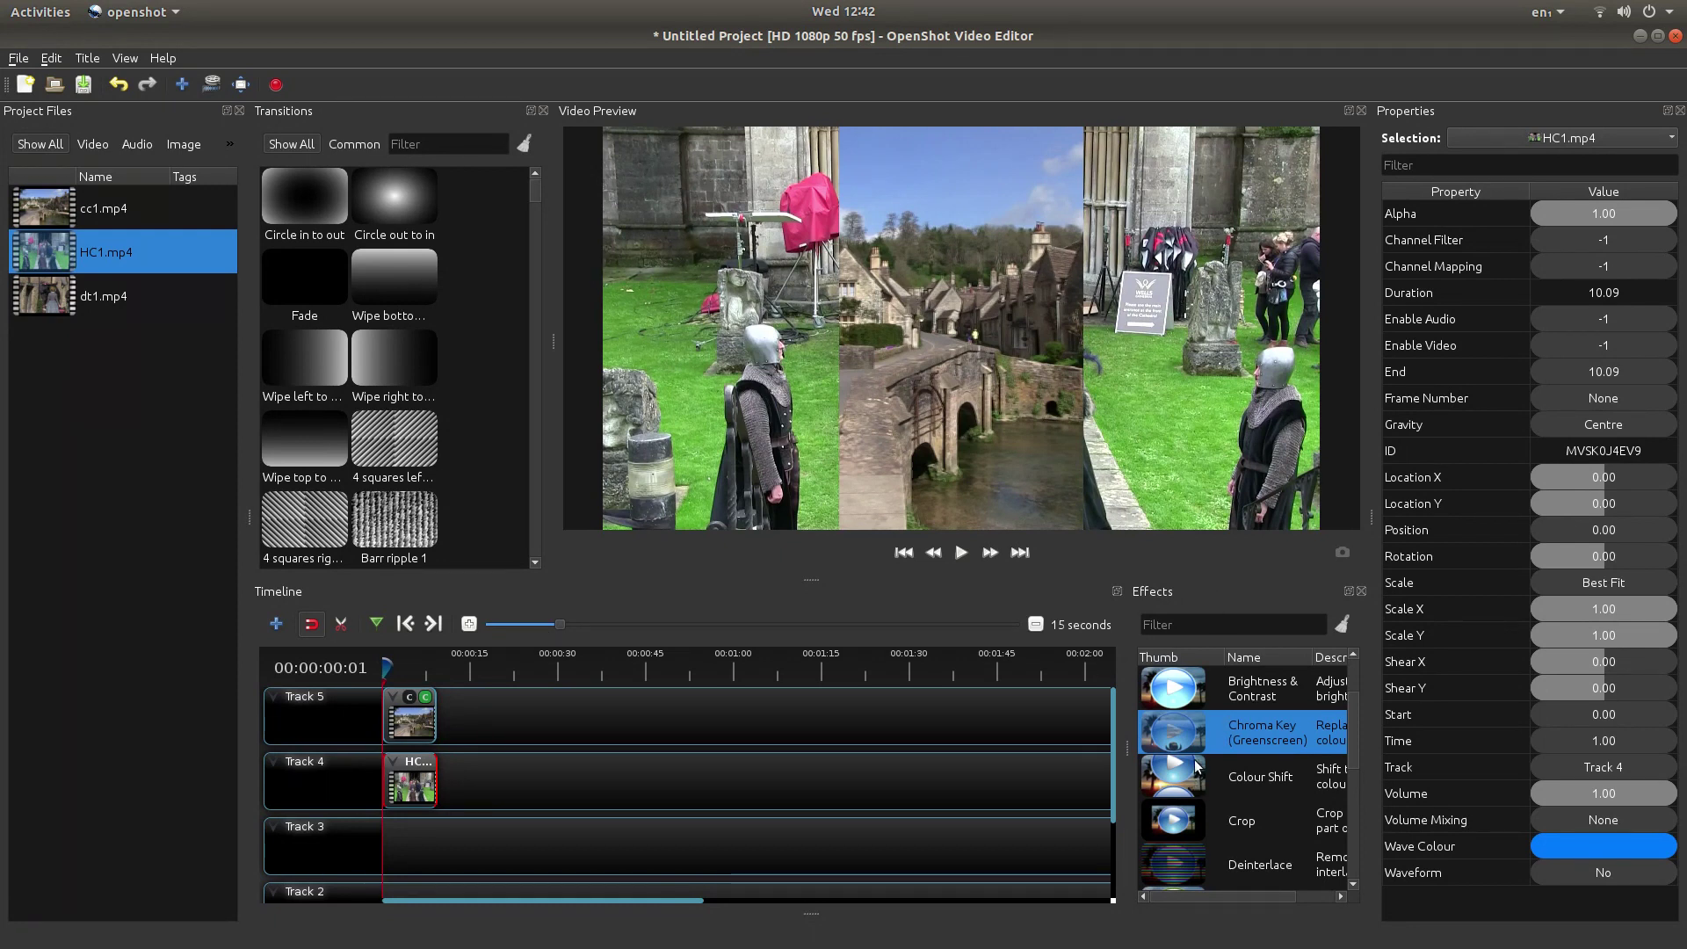
Add a Crop effect to the HC1 clip with Bottom Size and Top Size at 0.
drag(1177, 826, 405, 790)
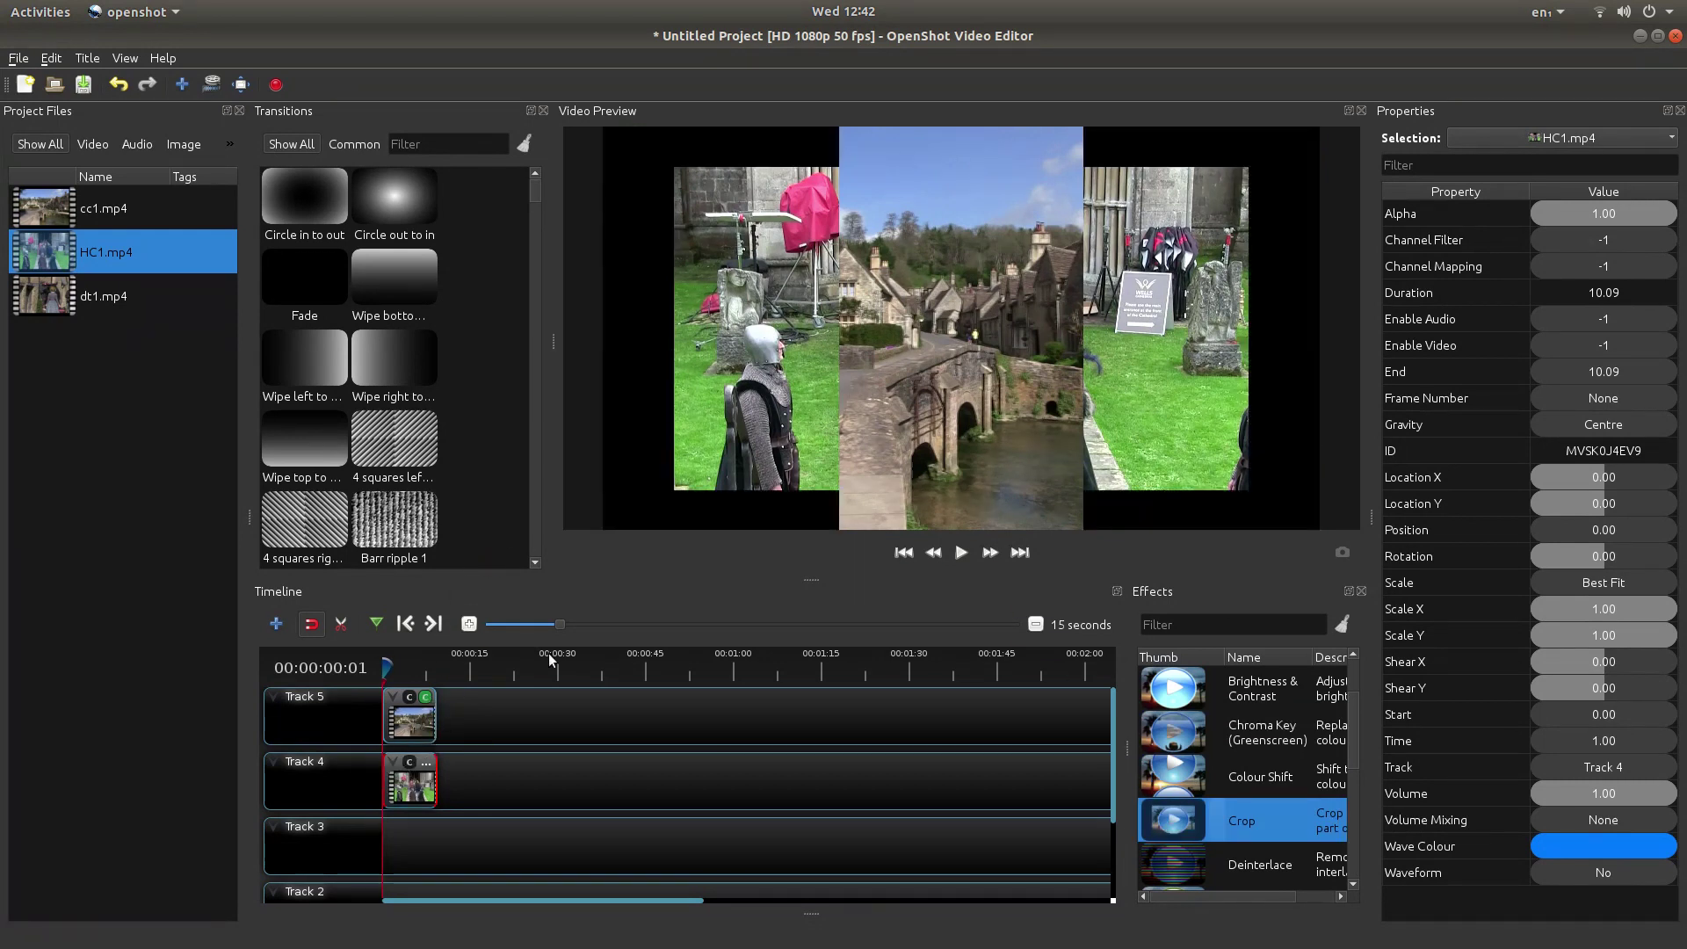
click(410, 762)
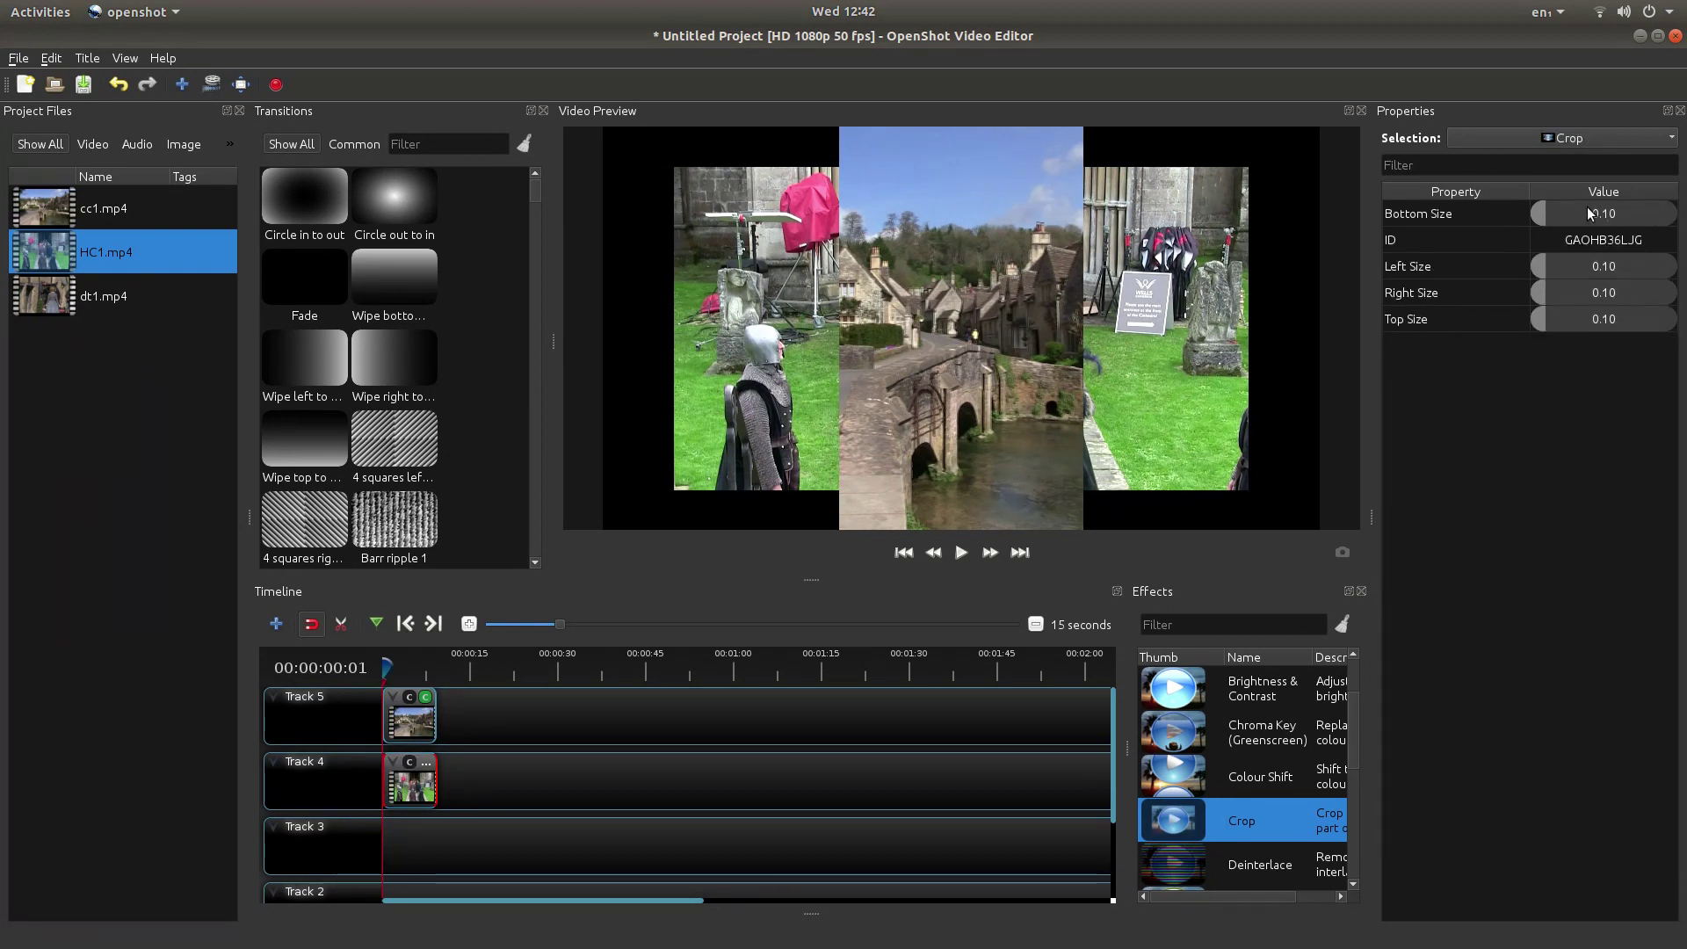
click(1615, 214)
drag(1616, 213, 1556, 212)
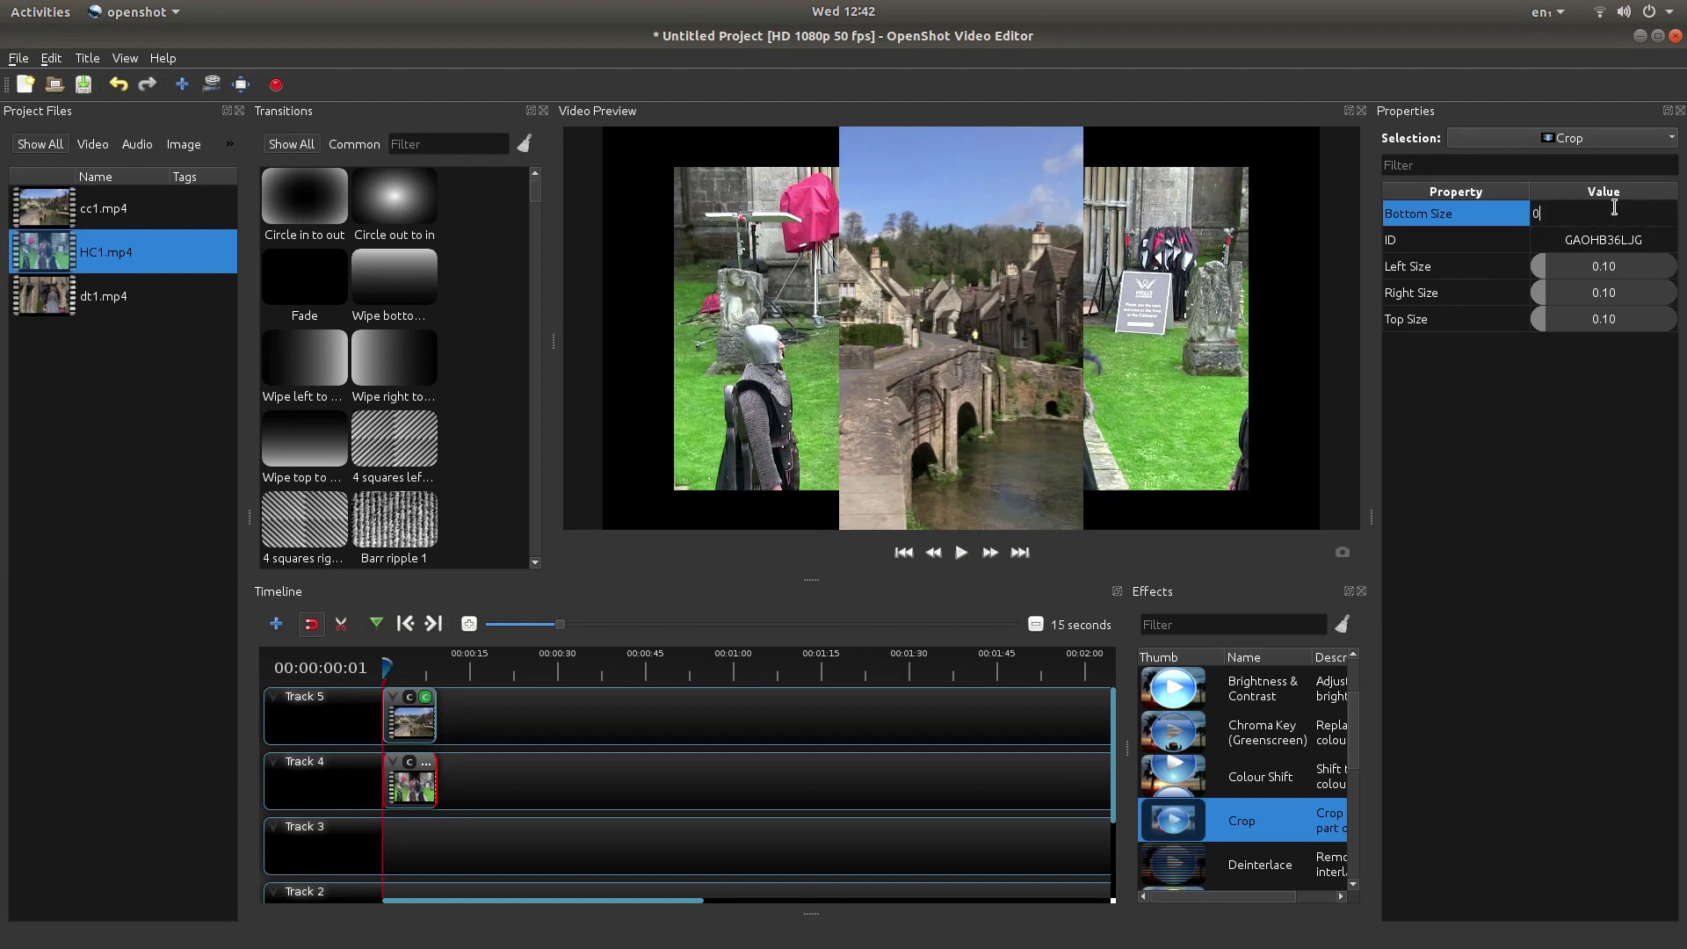
click(1626, 318)
double_click(1626, 319)
text(0)
key(Return)
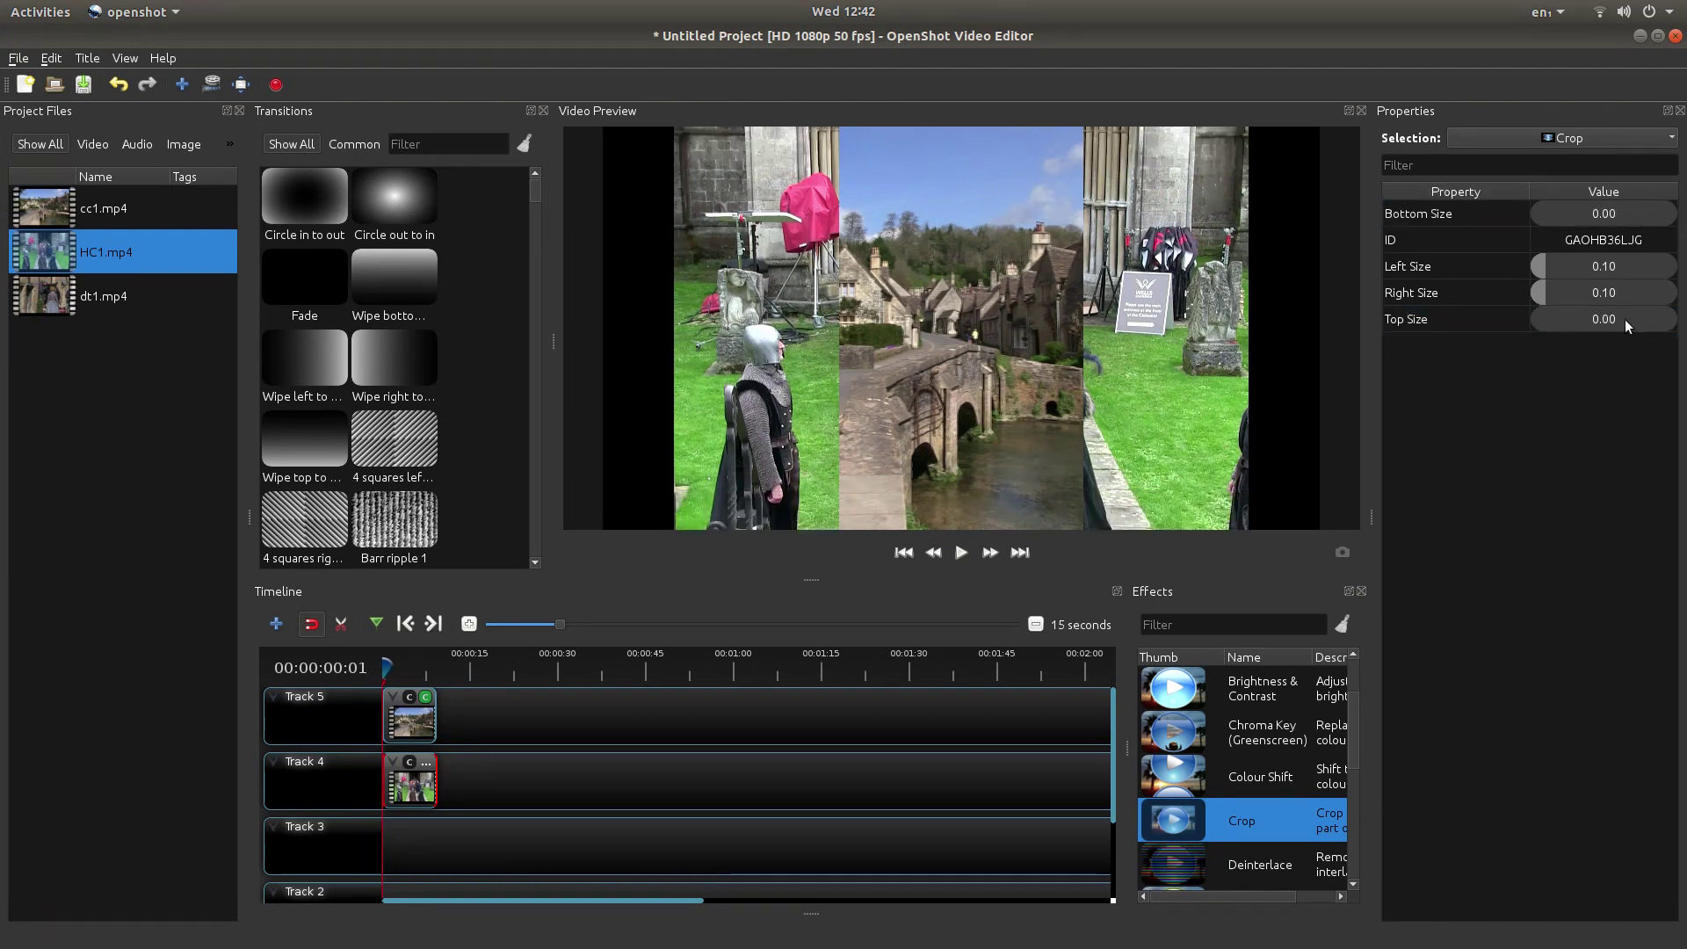
Set the HC1 crop's Left Size and Right Size to 0.33.
click(1610, 260)
double_click(1610, 257)
text(.33)
key(Return)
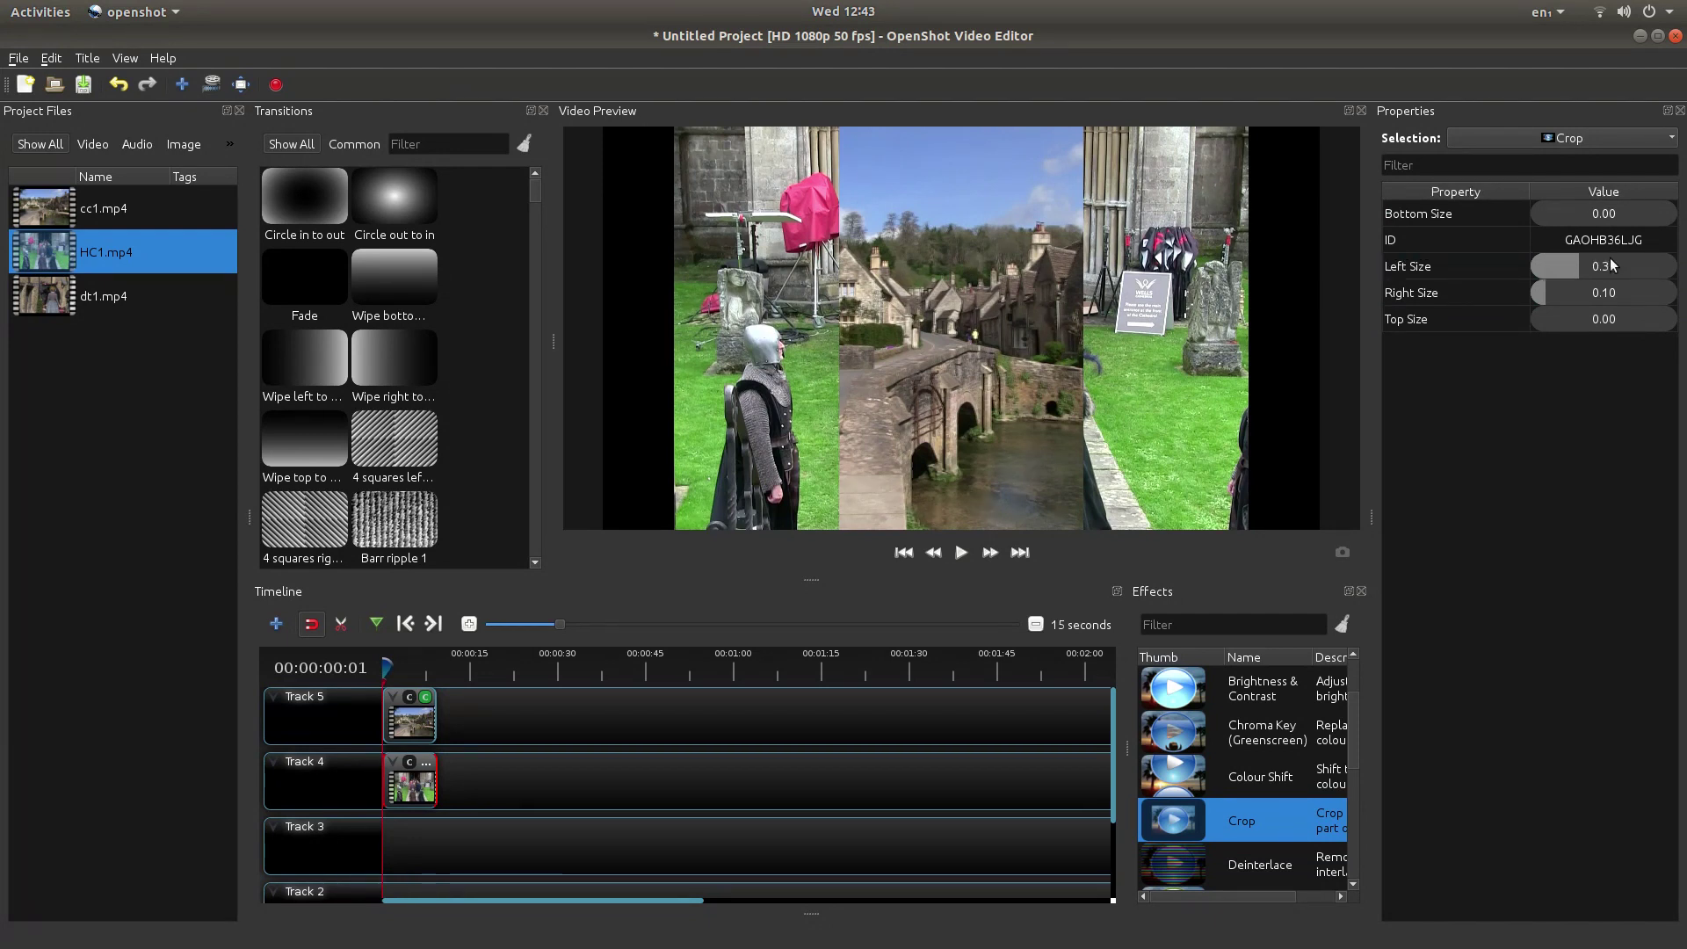
click(1596, 294)
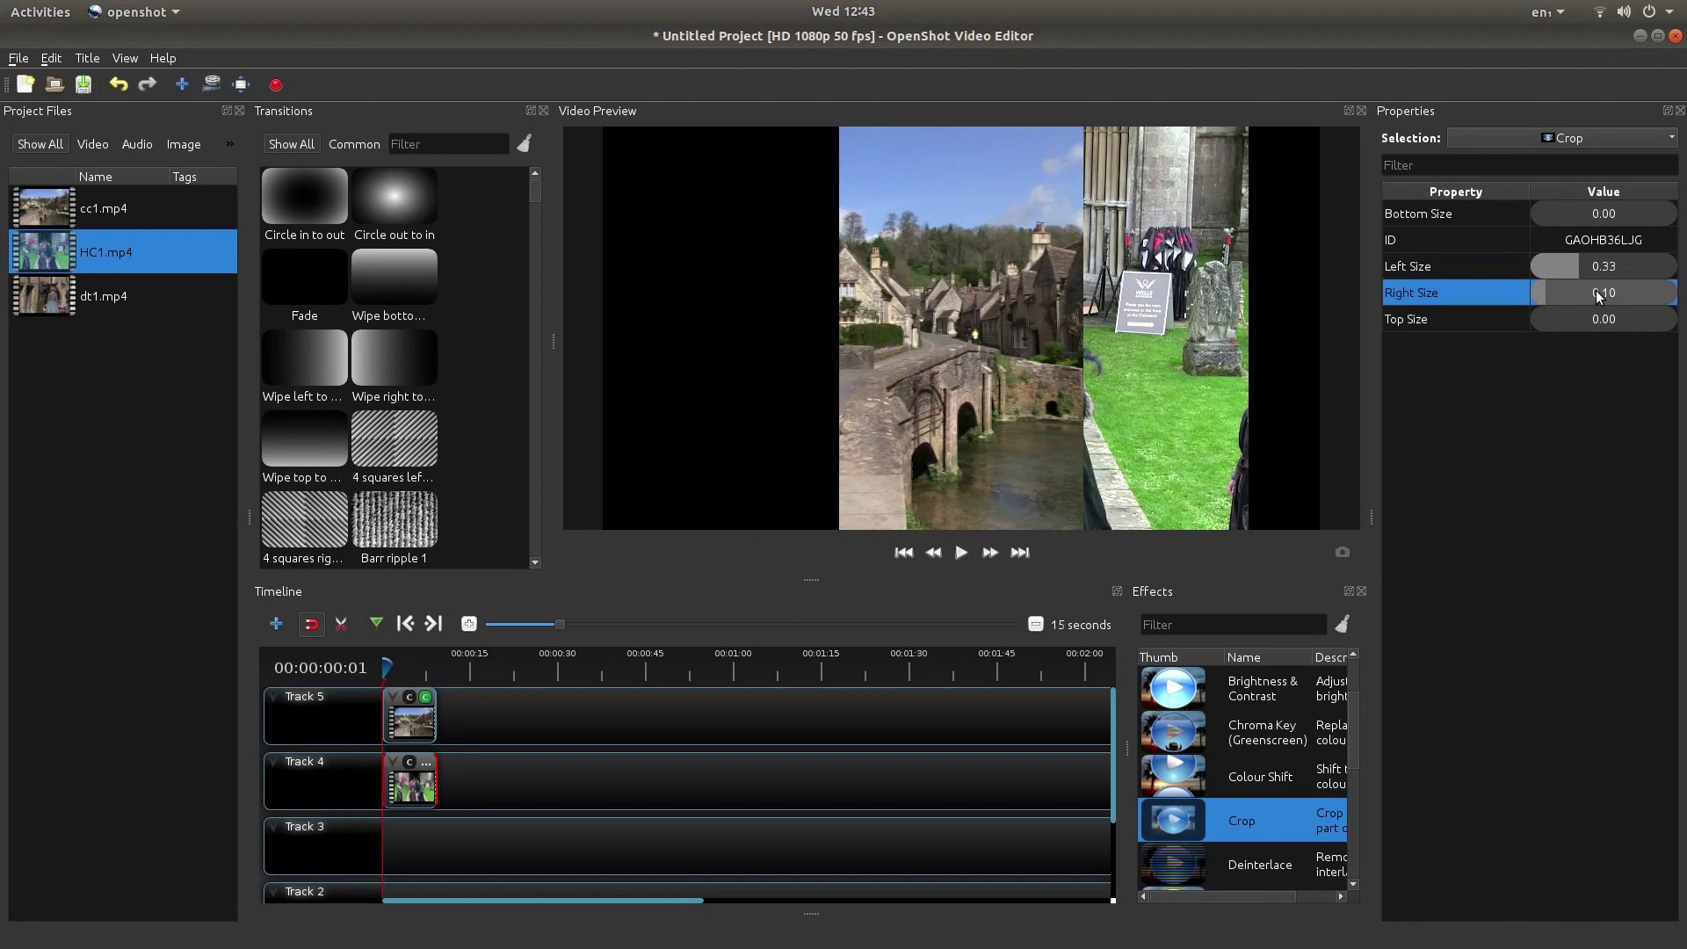
double_click(1596, 290)
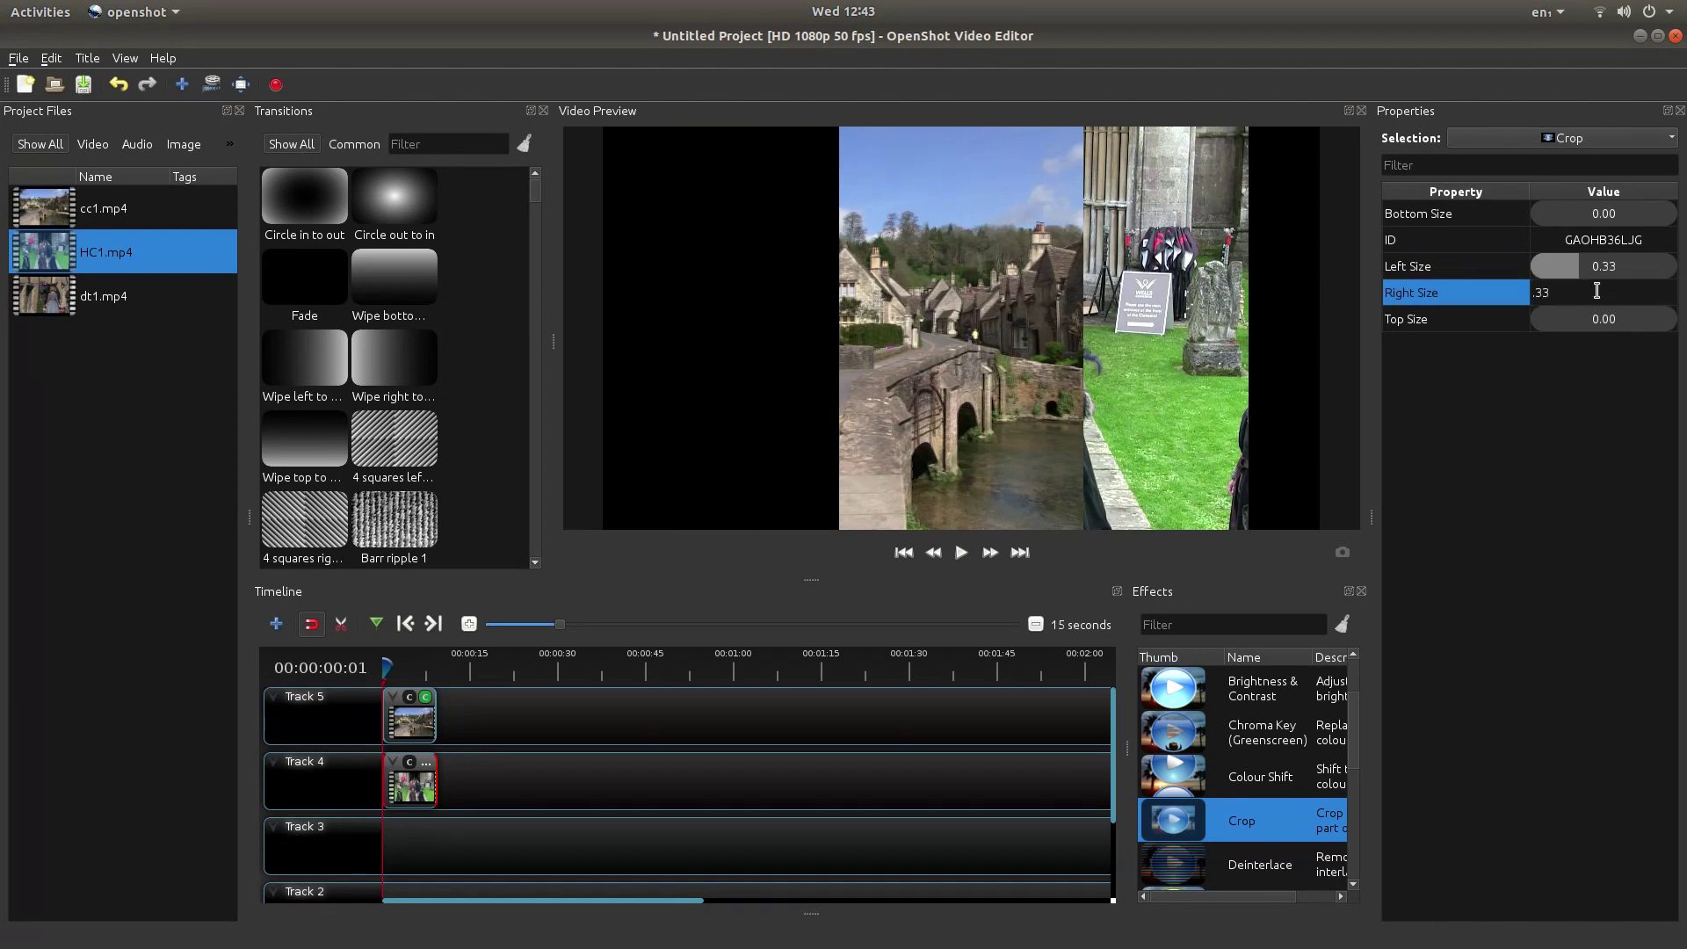
key(Return)
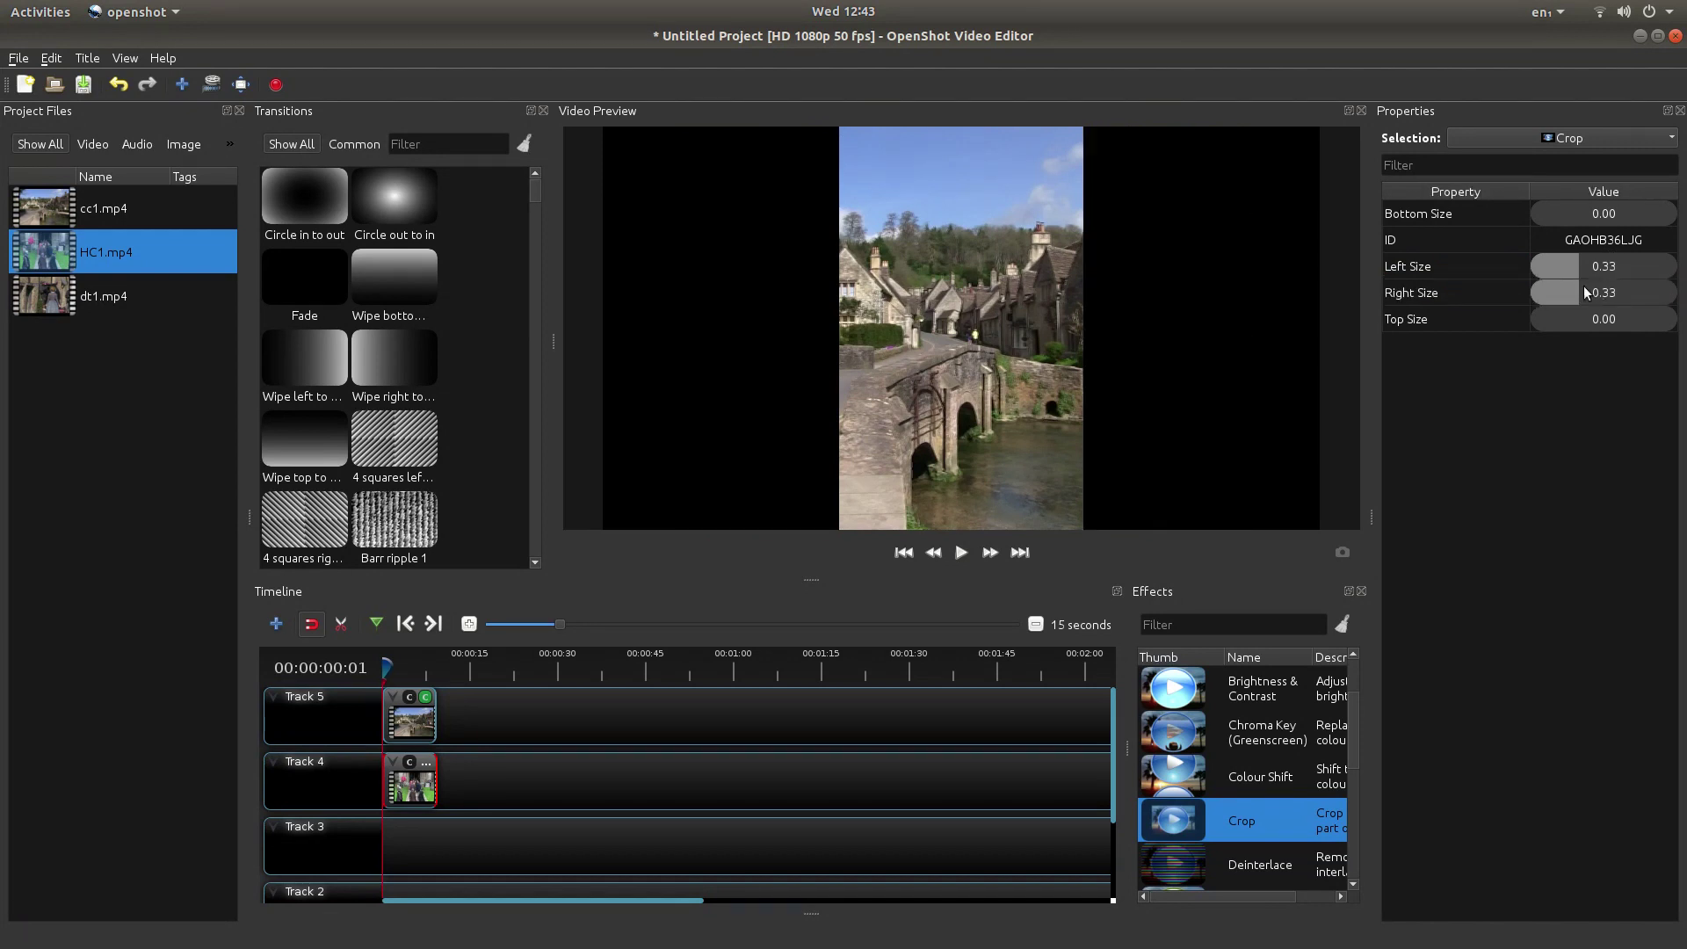
Shift the HC1 clip to Location X 0.33 and add dt1.mp4 to Track 3.
click(413, 789)
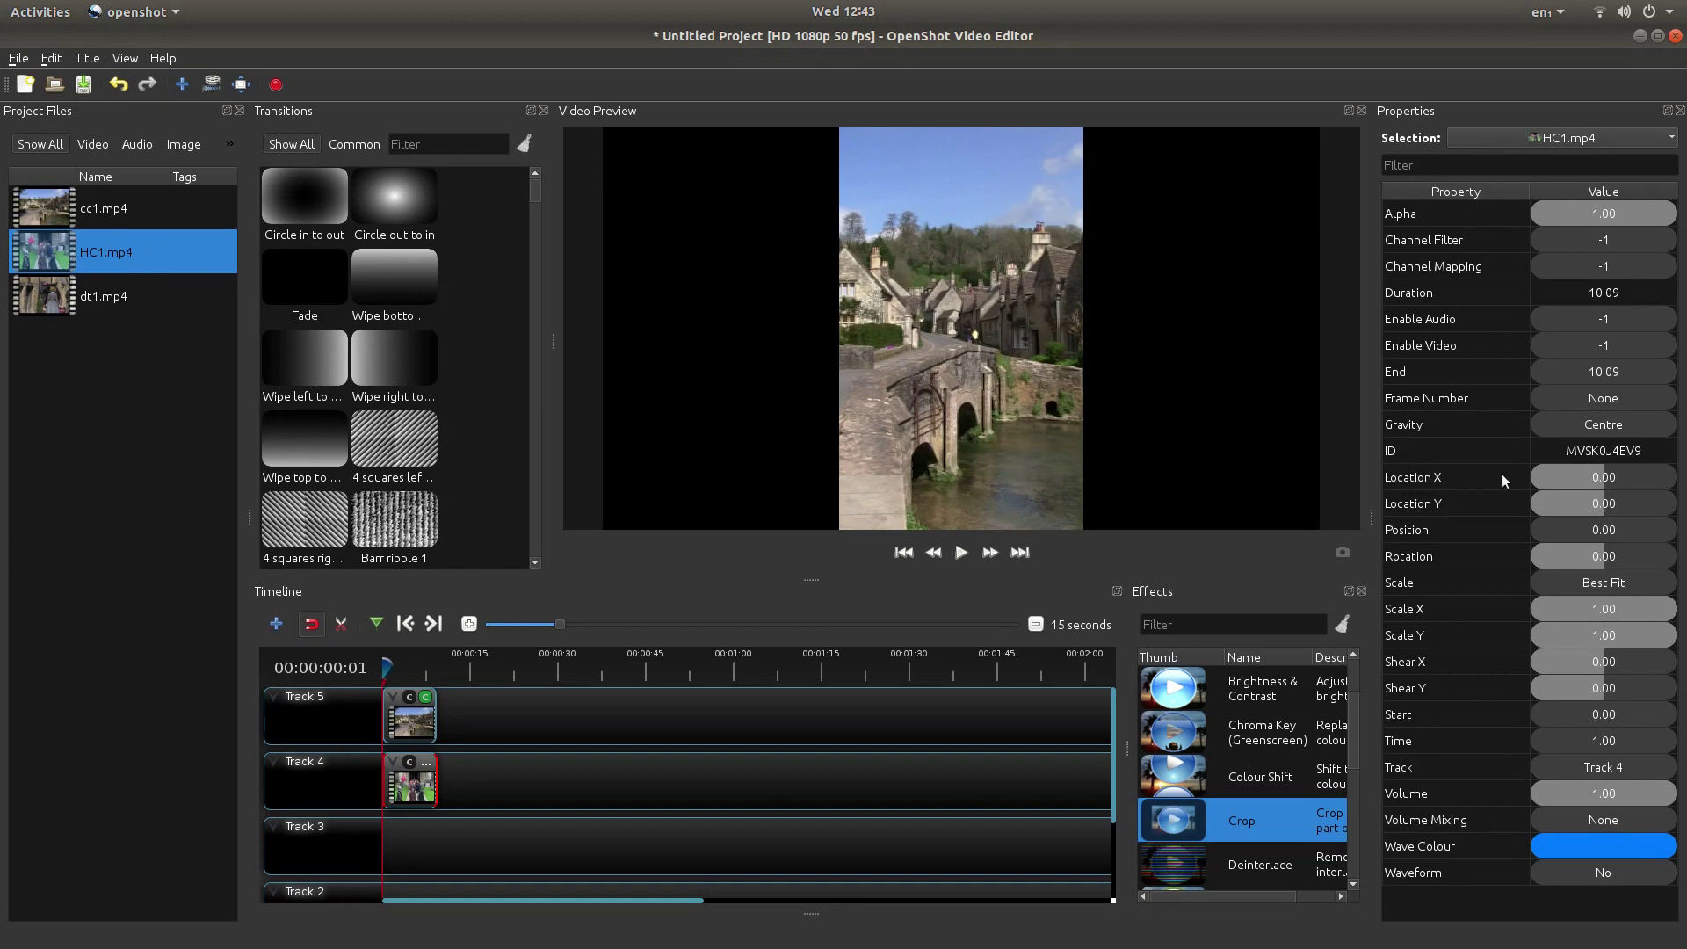
click(1599, 474)
drag(1600, 473, 1627, 473)
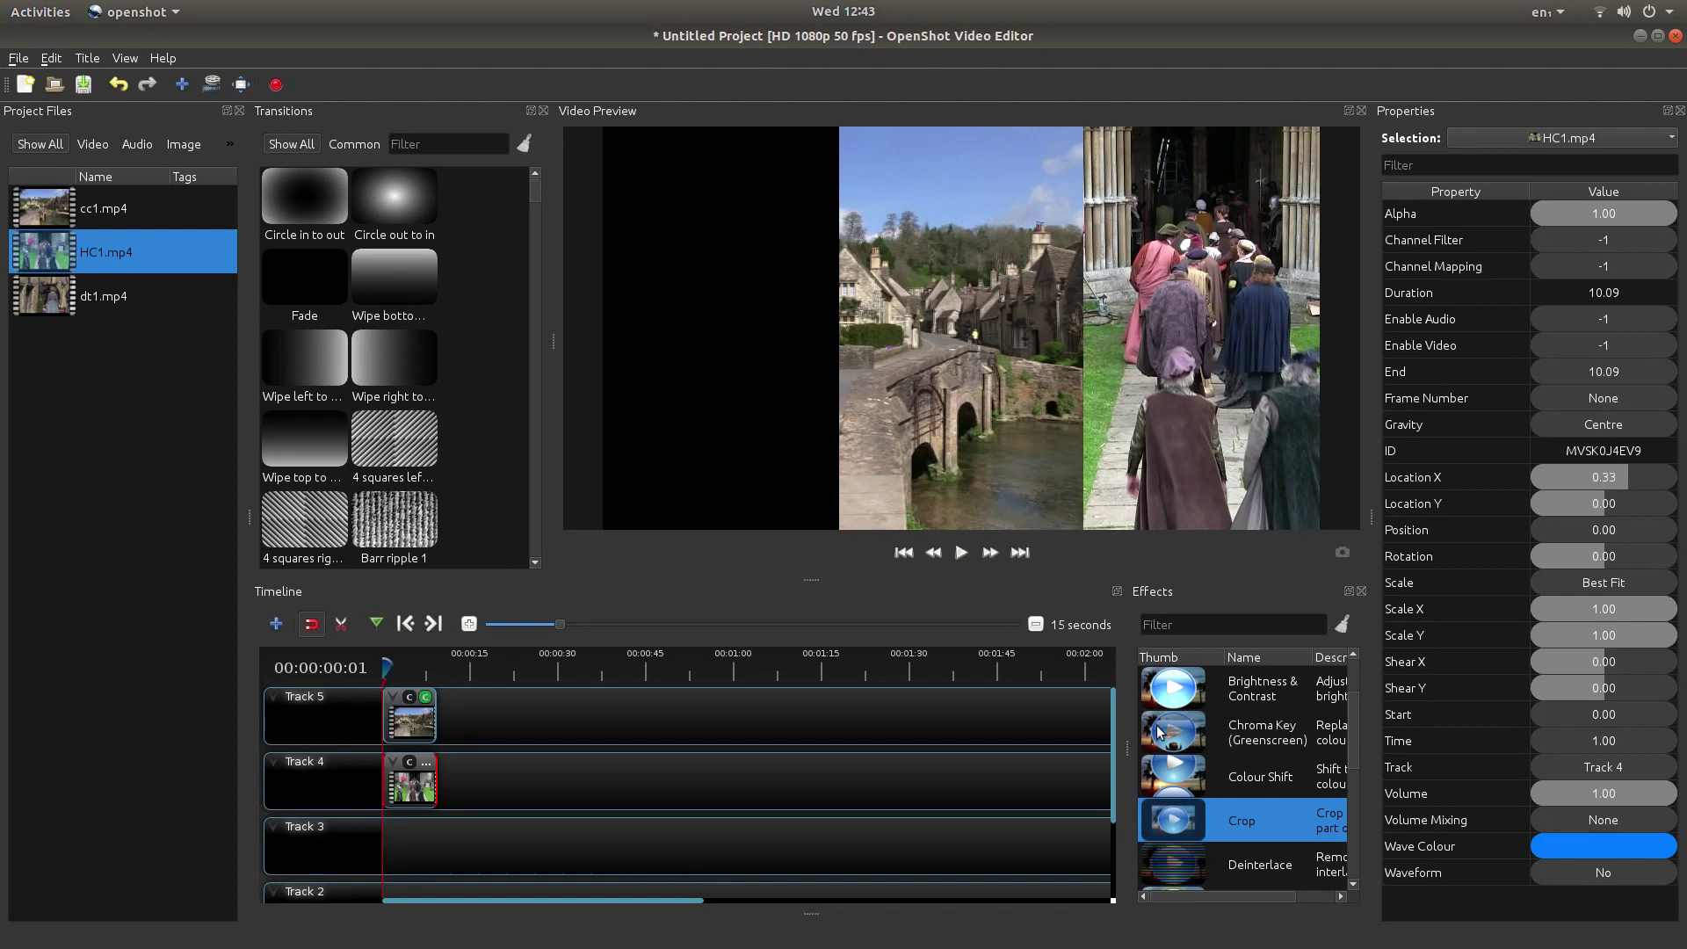
drag(1162, 735, 405, 791)
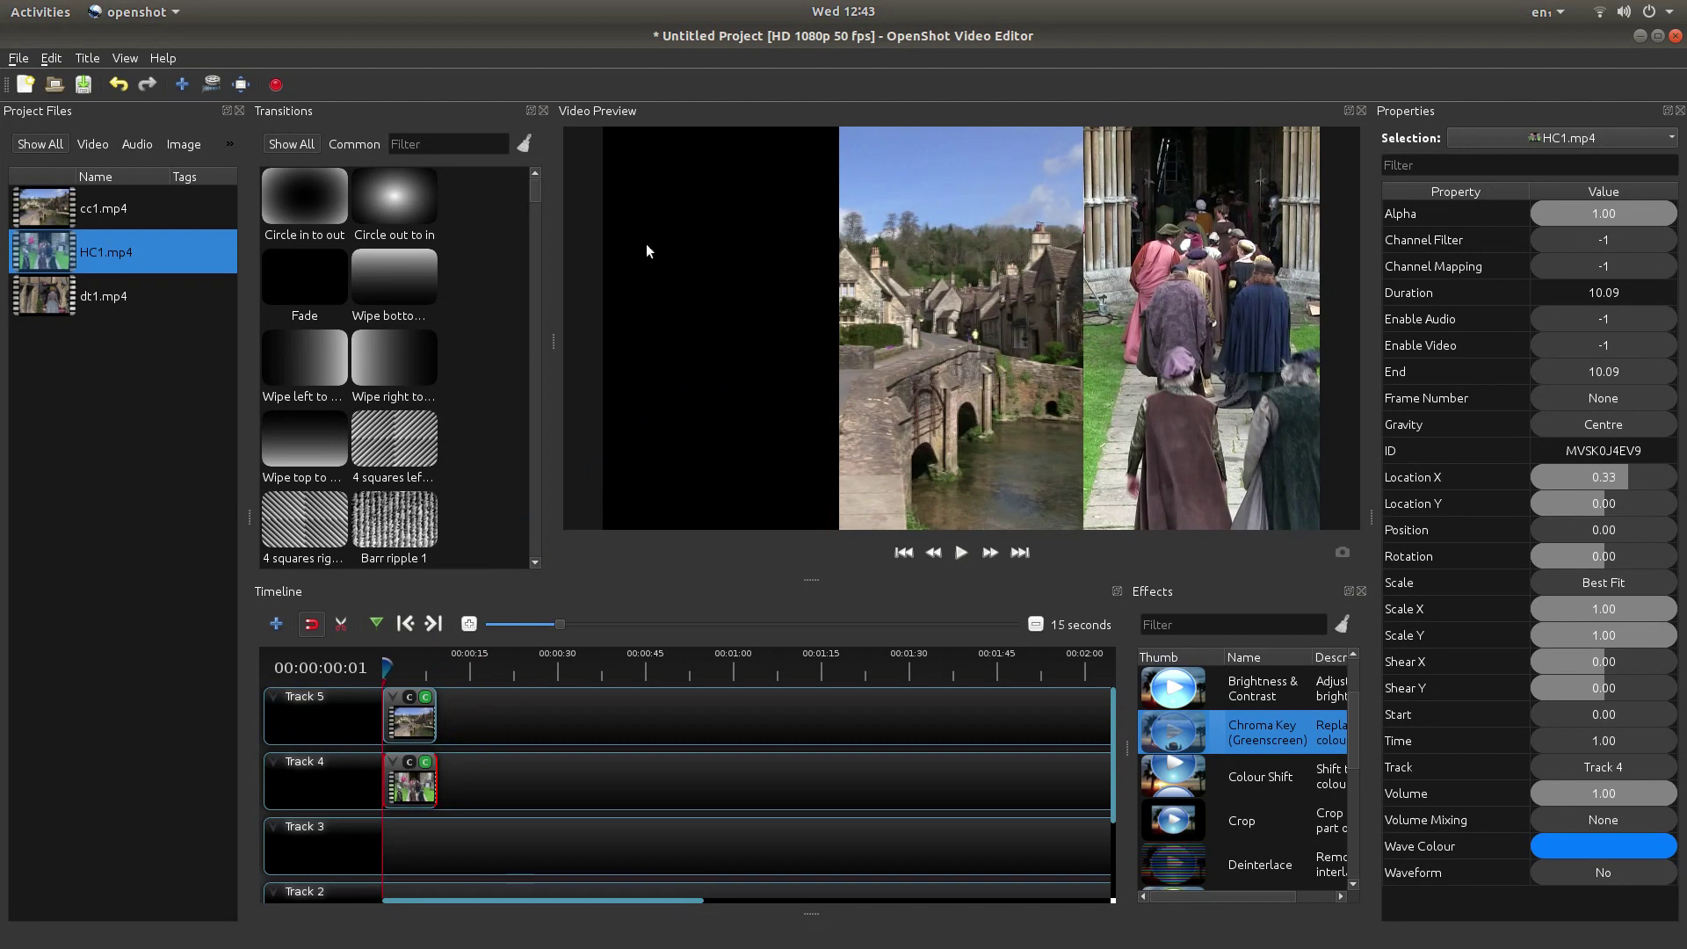
drag(74, 309, 396, 837)
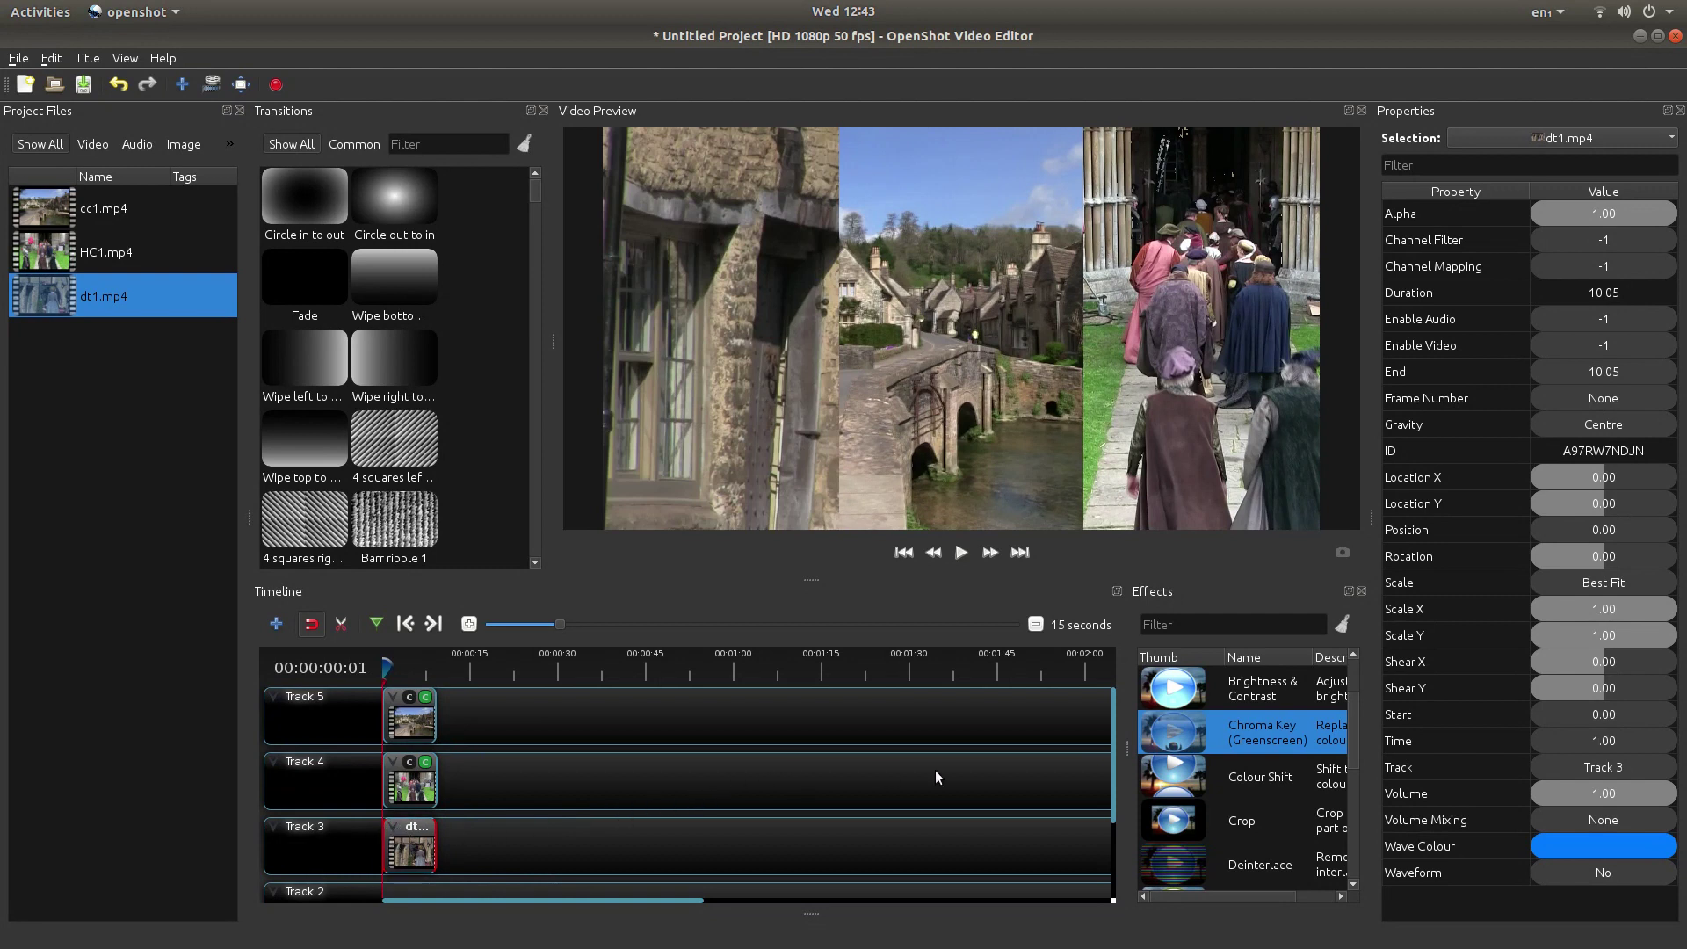
Apply a Crop effect to the dt1 clip with Bottom Size and Top Size at 0.
drag(1179, 822, 411, 858)
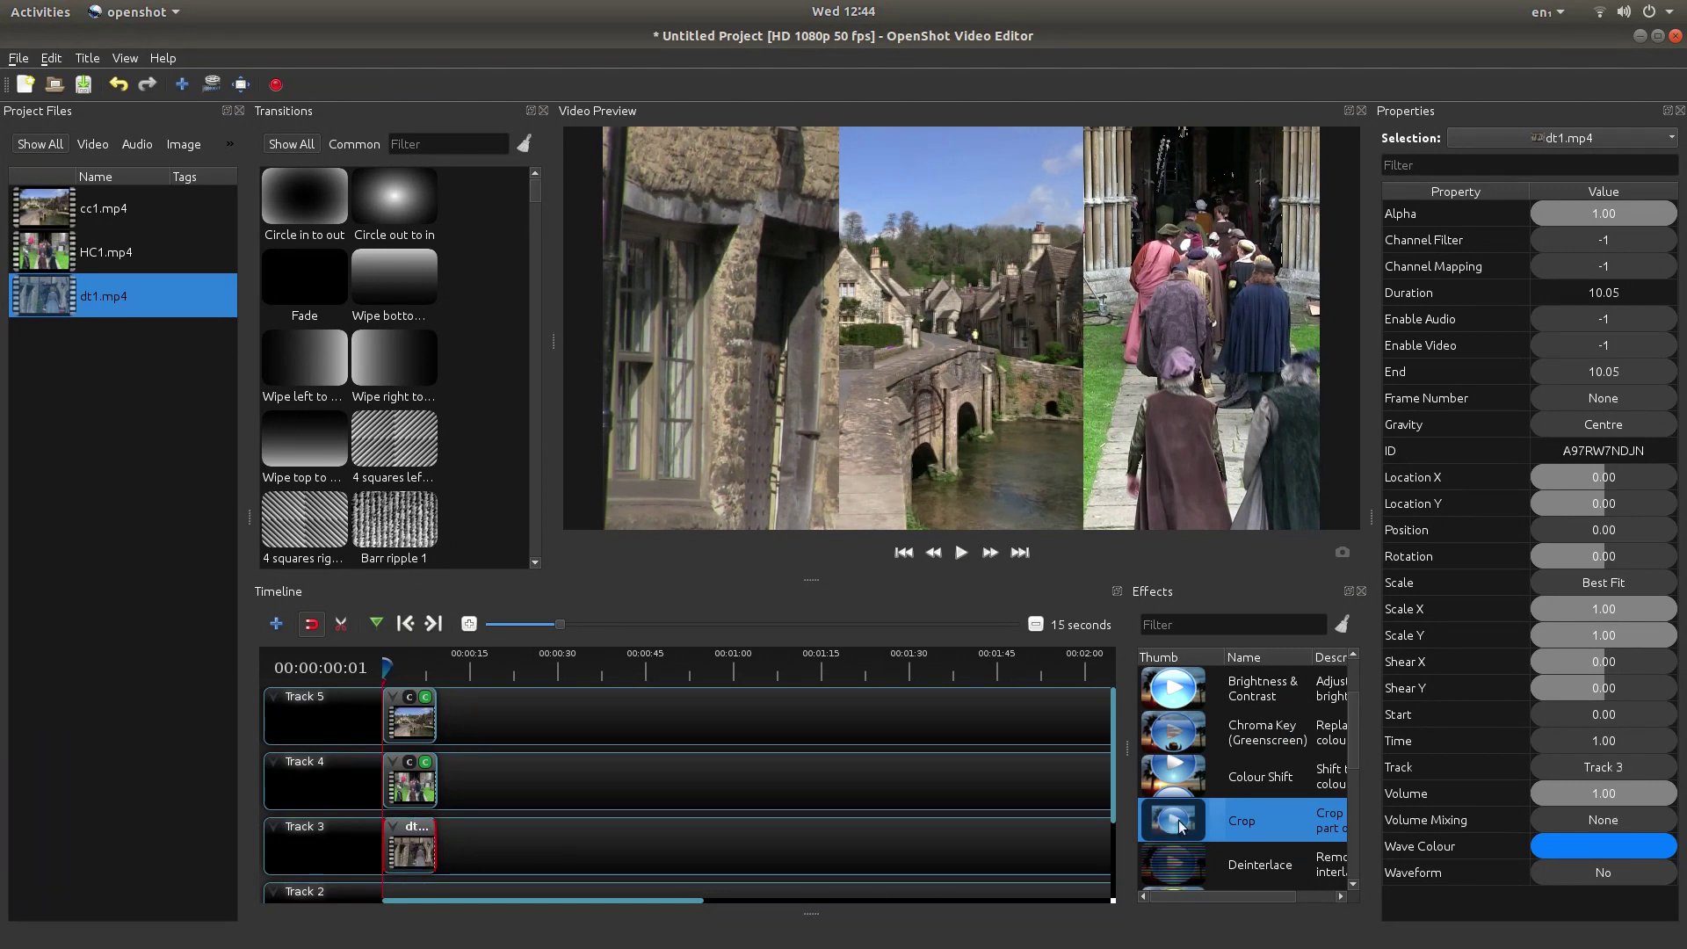
drag(1186, 819, 410, 848)
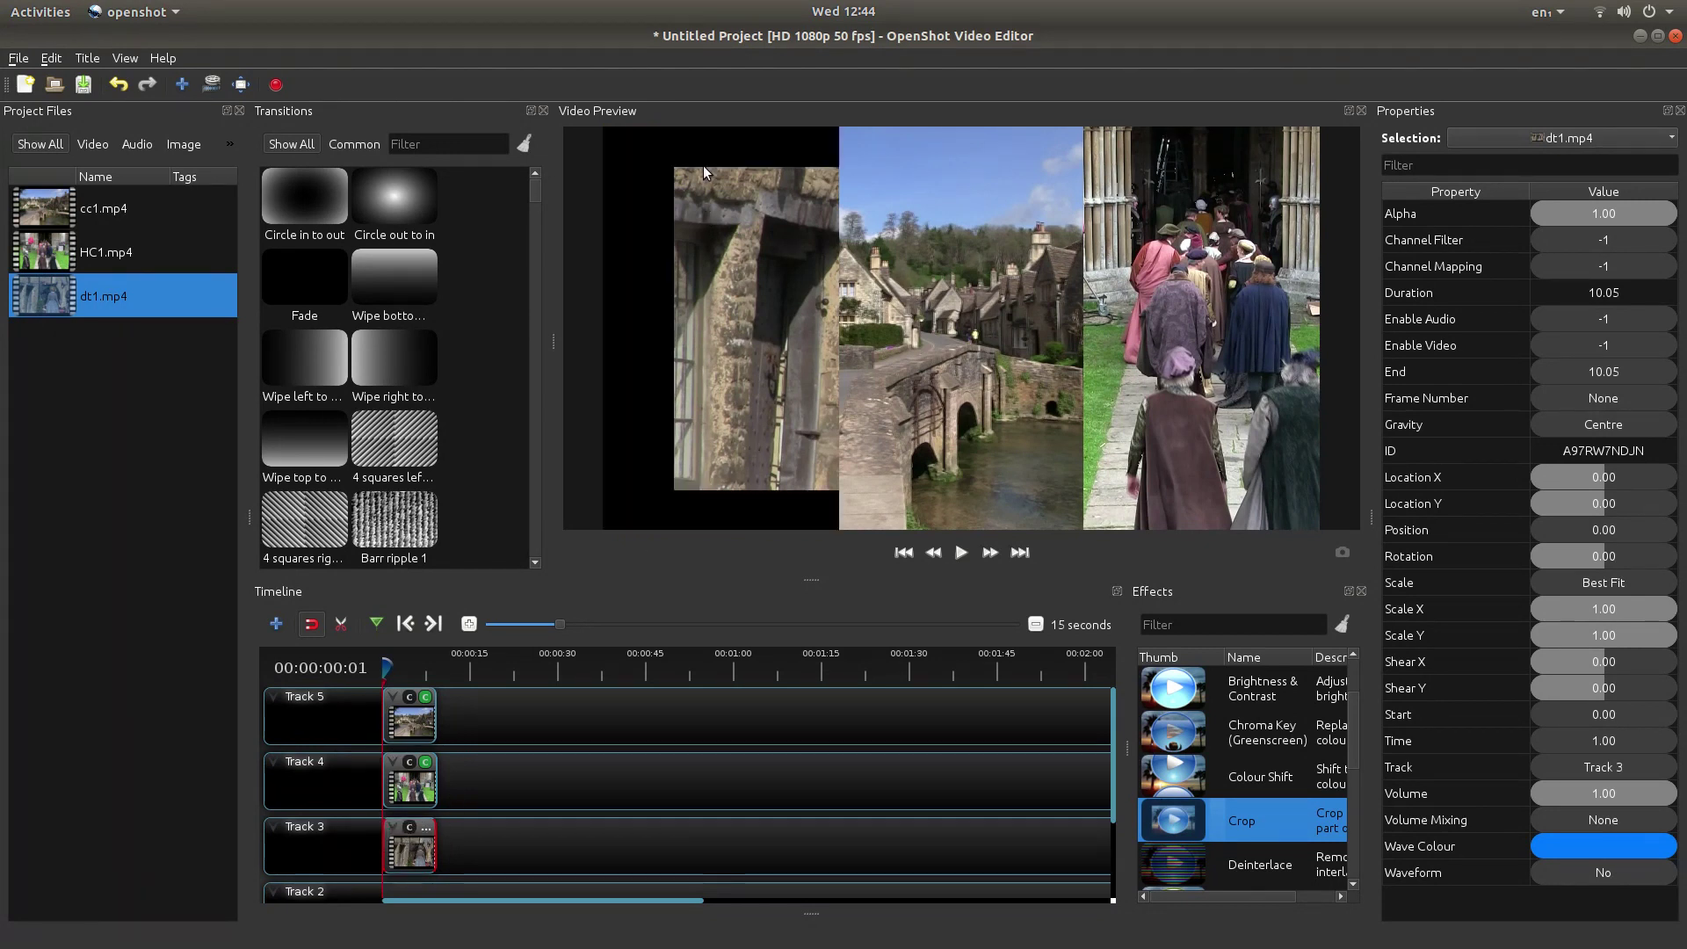
click(410, 828)
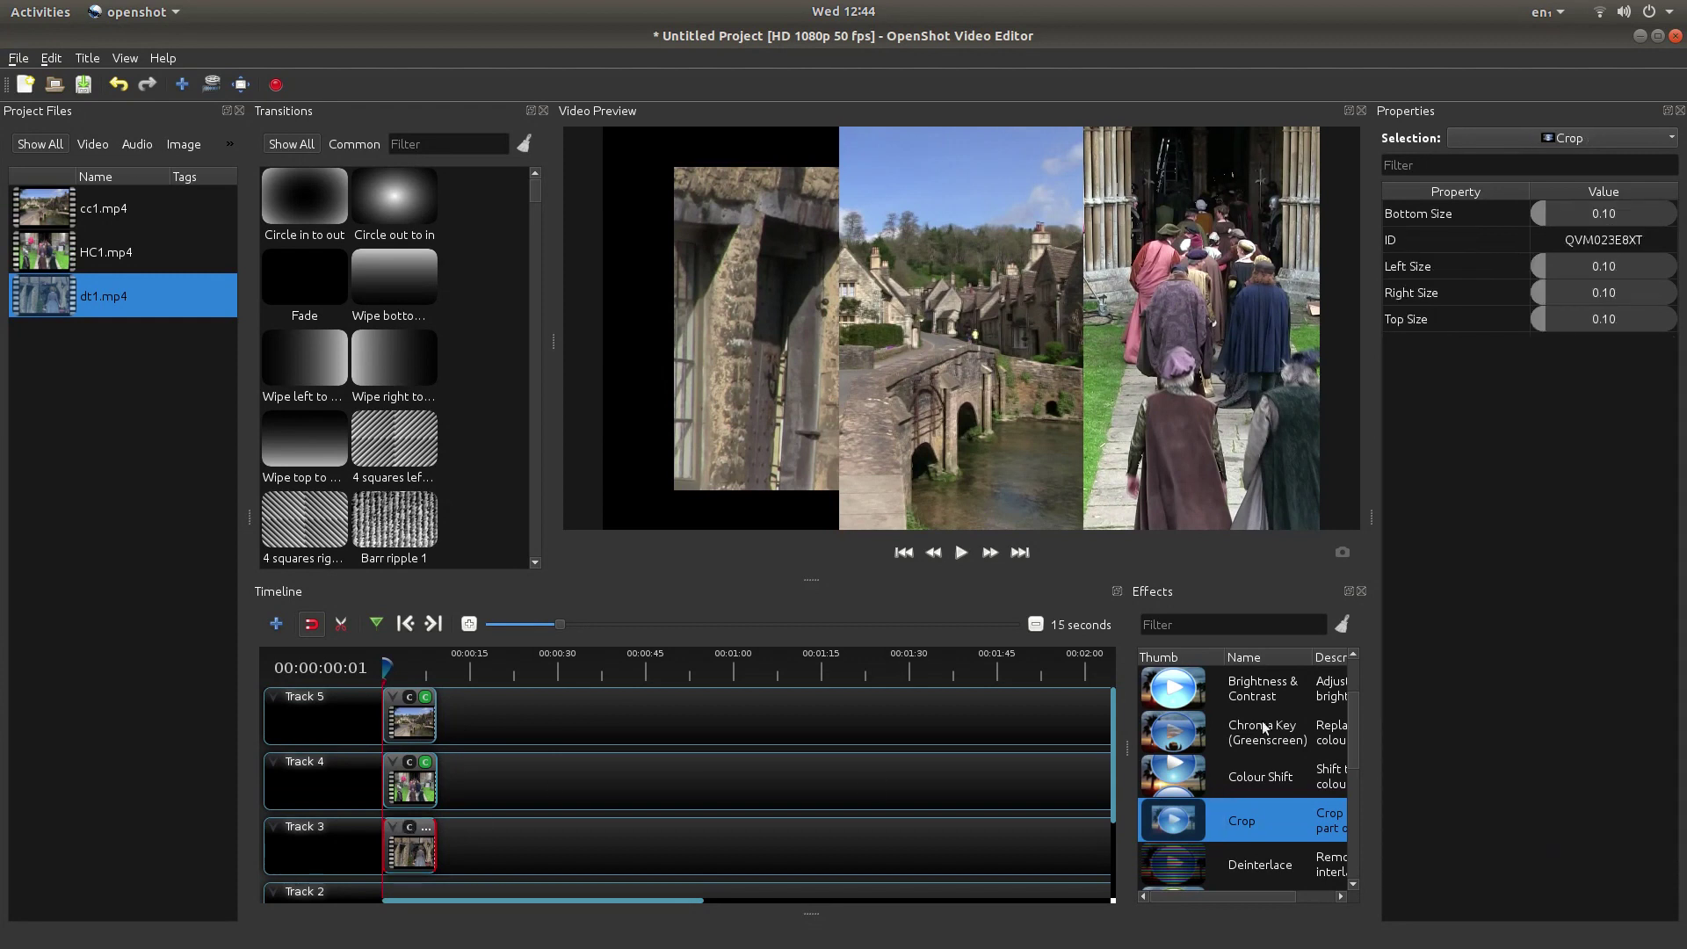
click(1625, 218)
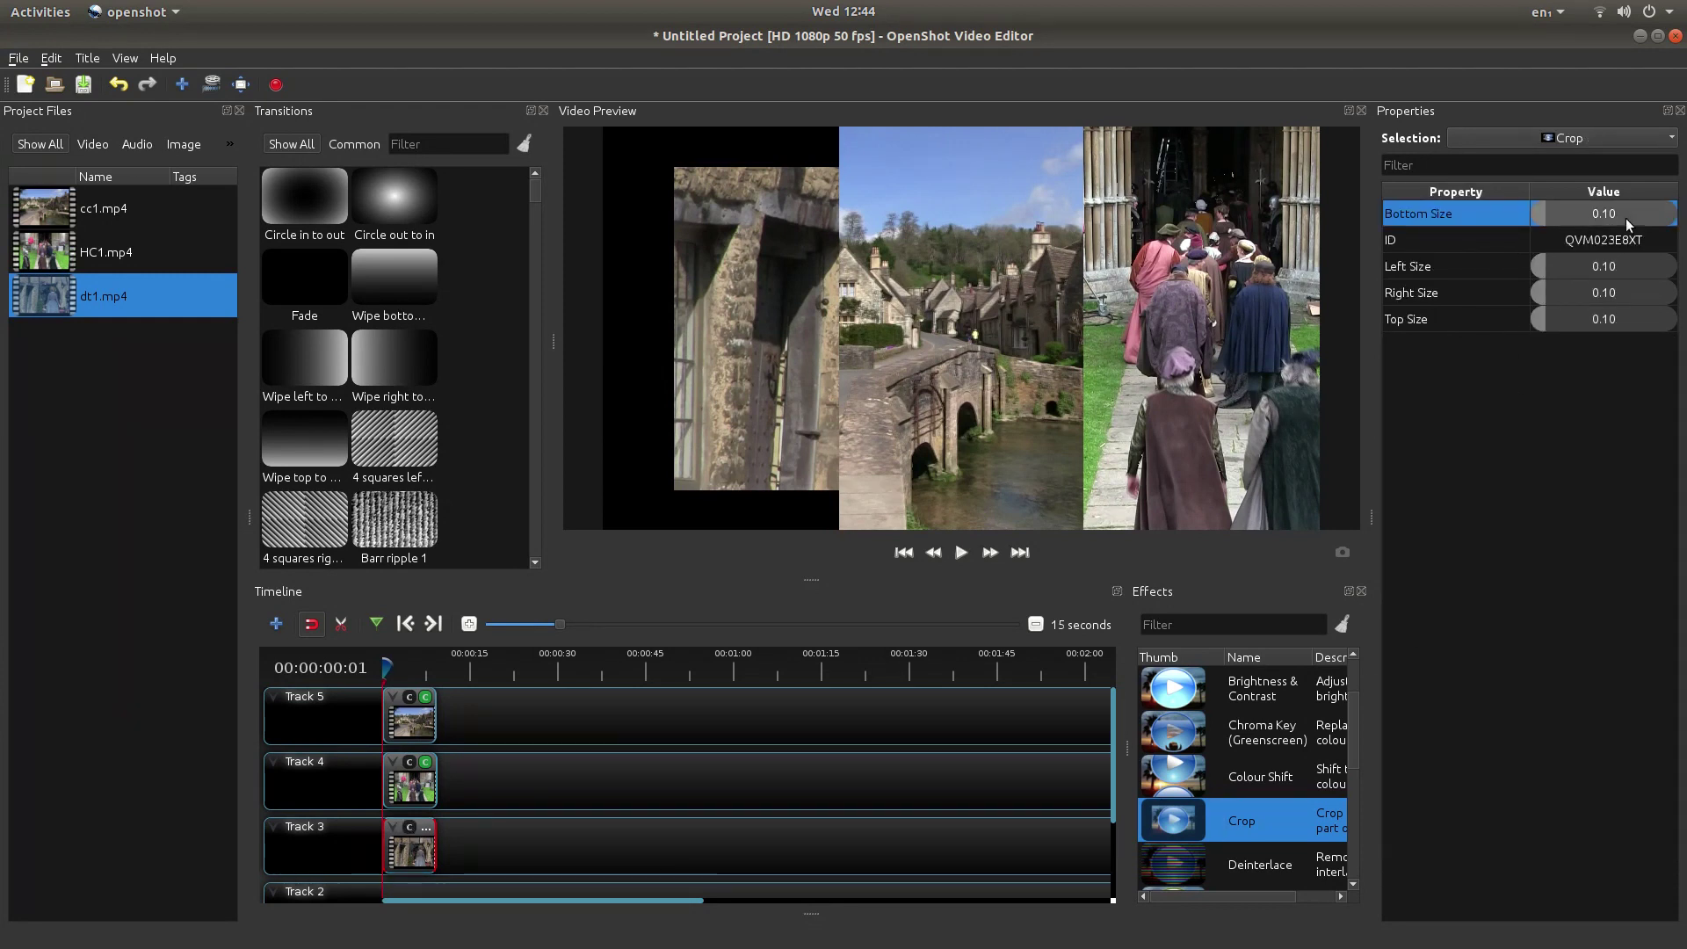
double_click(1625, 217)
text(0)
key(Return)
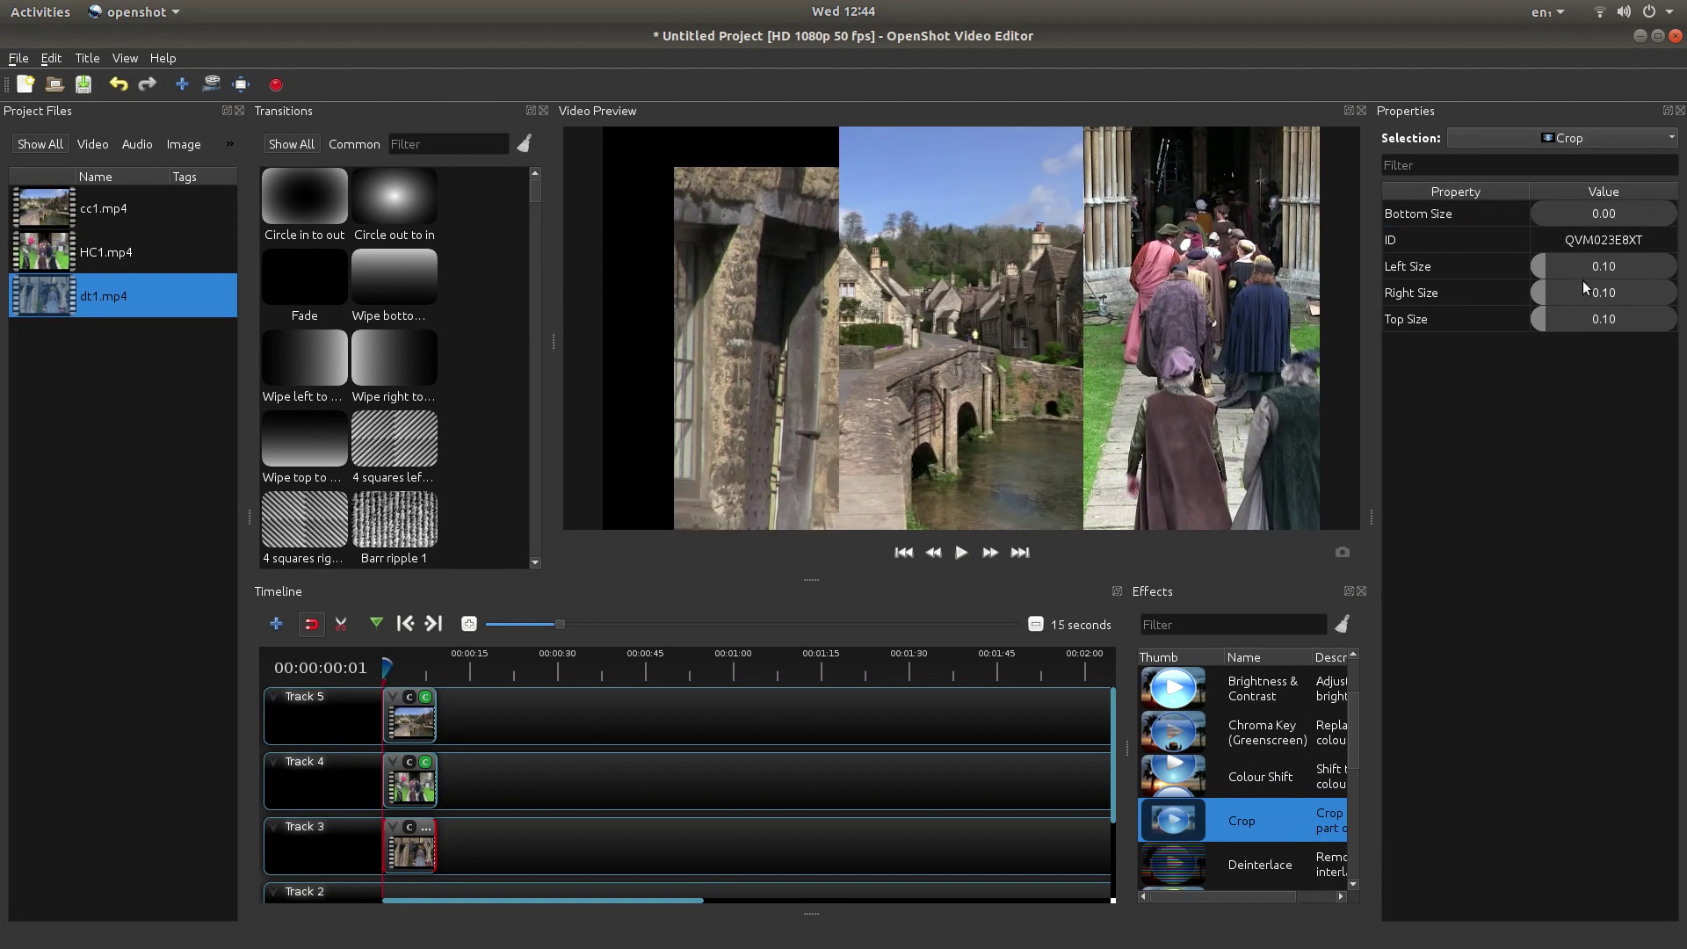
click(1593, 320)
double_click(1594, 320)
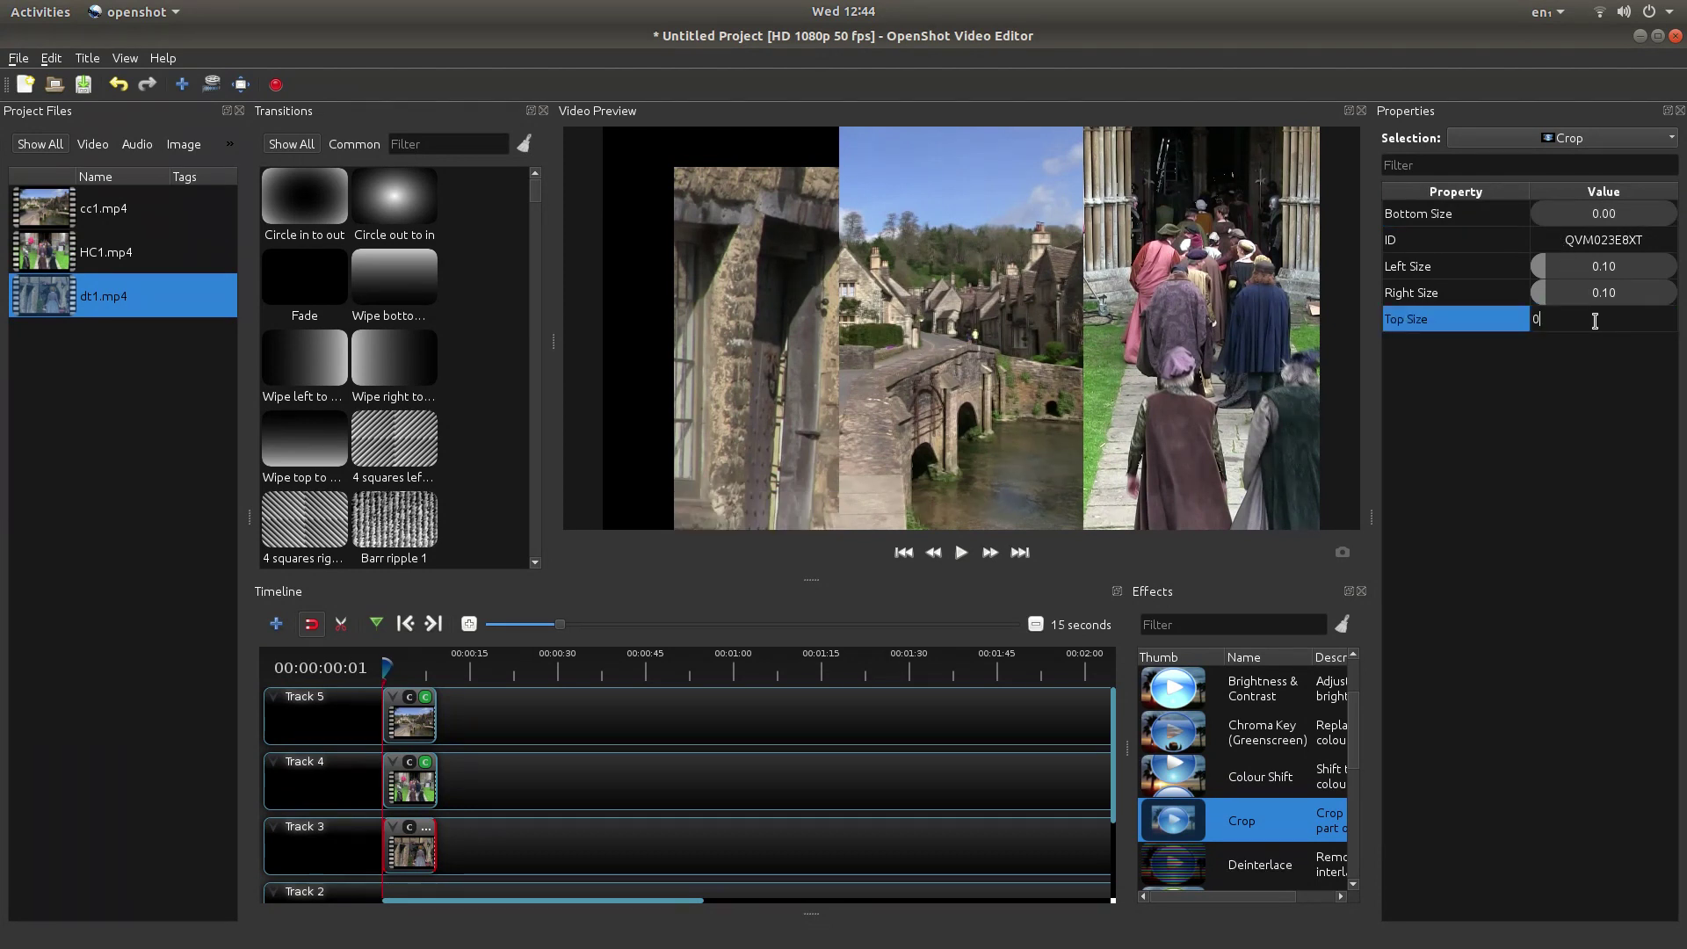
text(0)
key(Return)
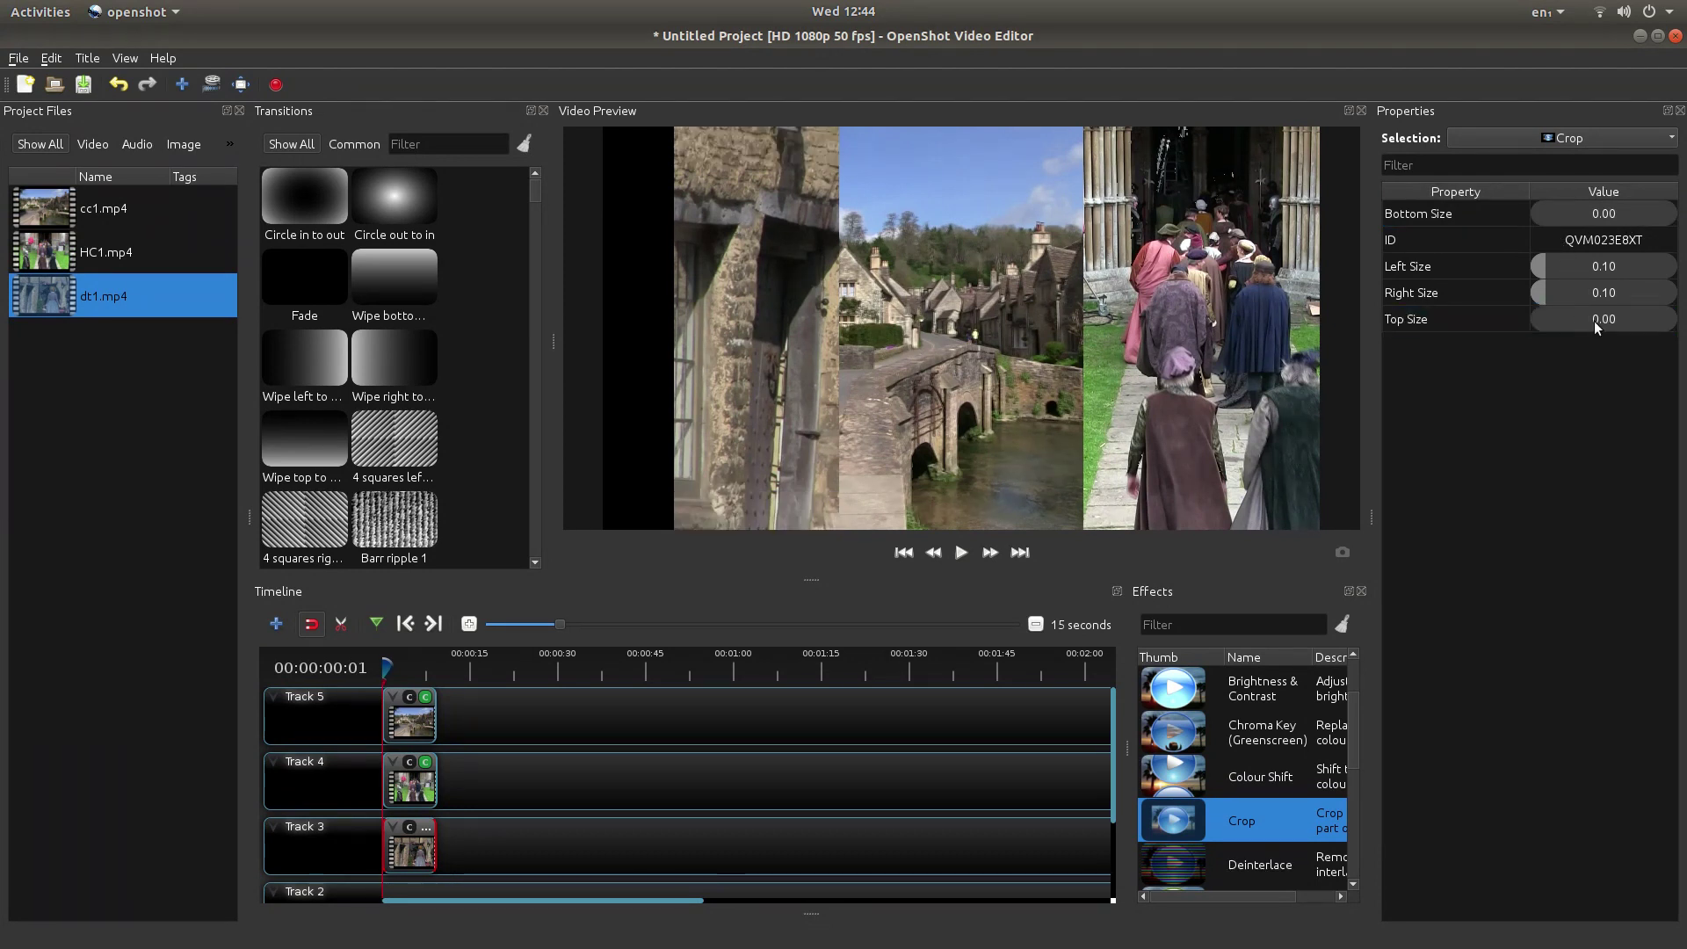
Set the dt1 crop's Left Size and Right Size to 0.33.
click(1598, 267)
double_click(1598, 267)
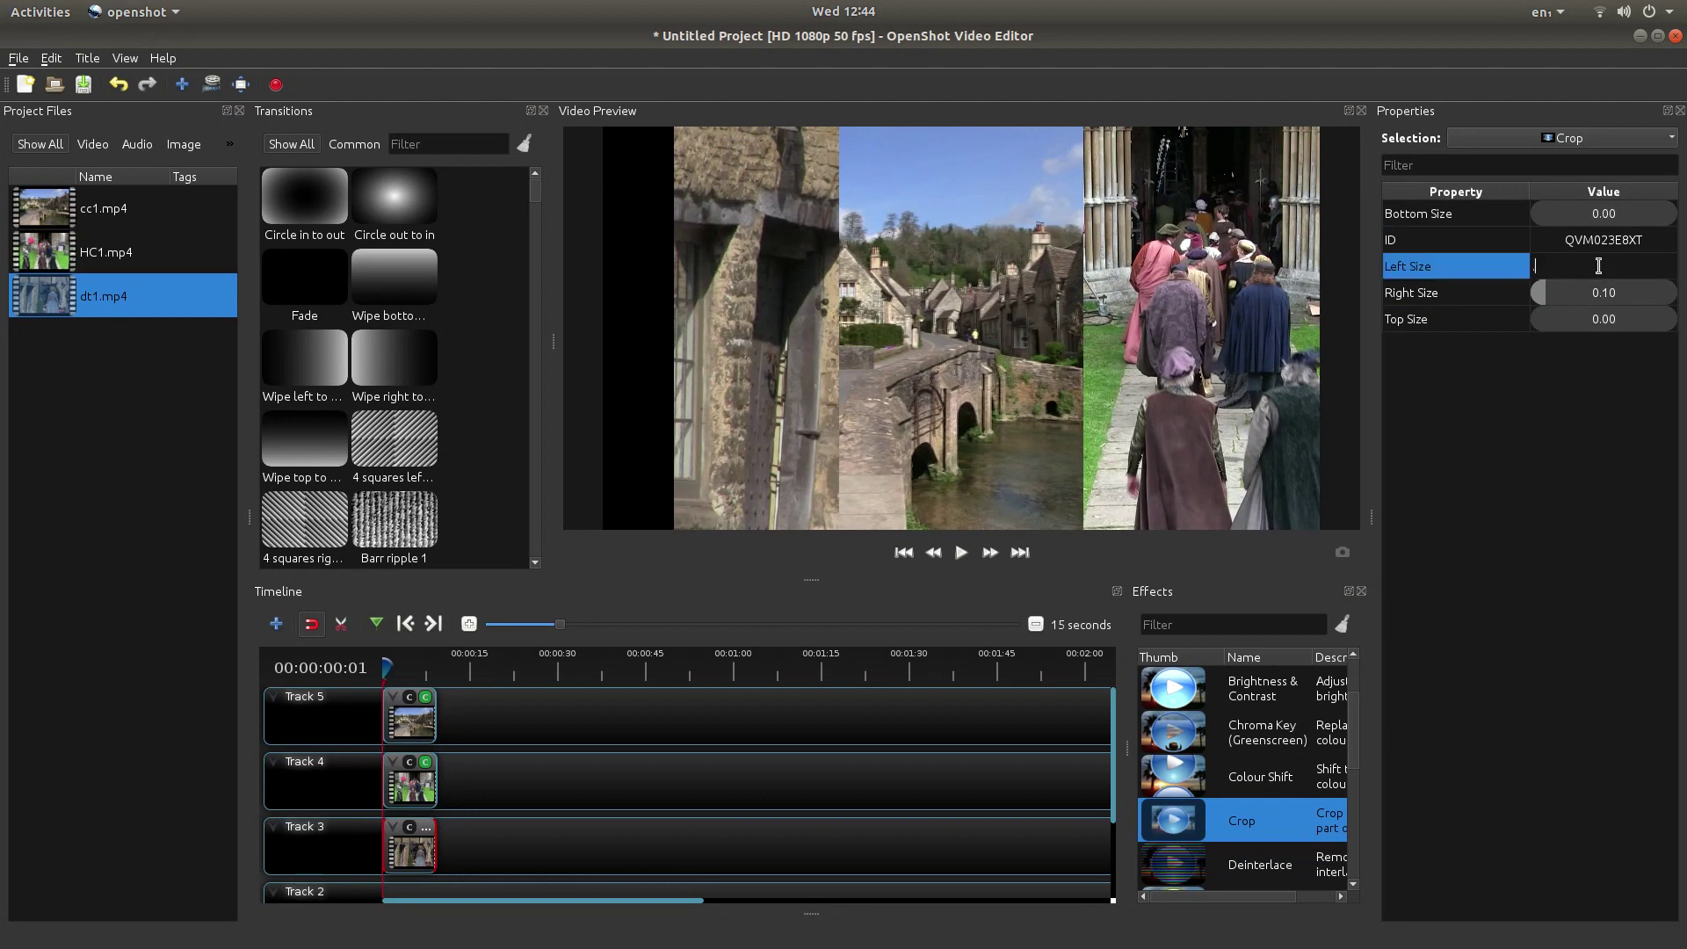
text(.323)
key(BackSpace)
key(BackSpace)
text(3)
key(Return)
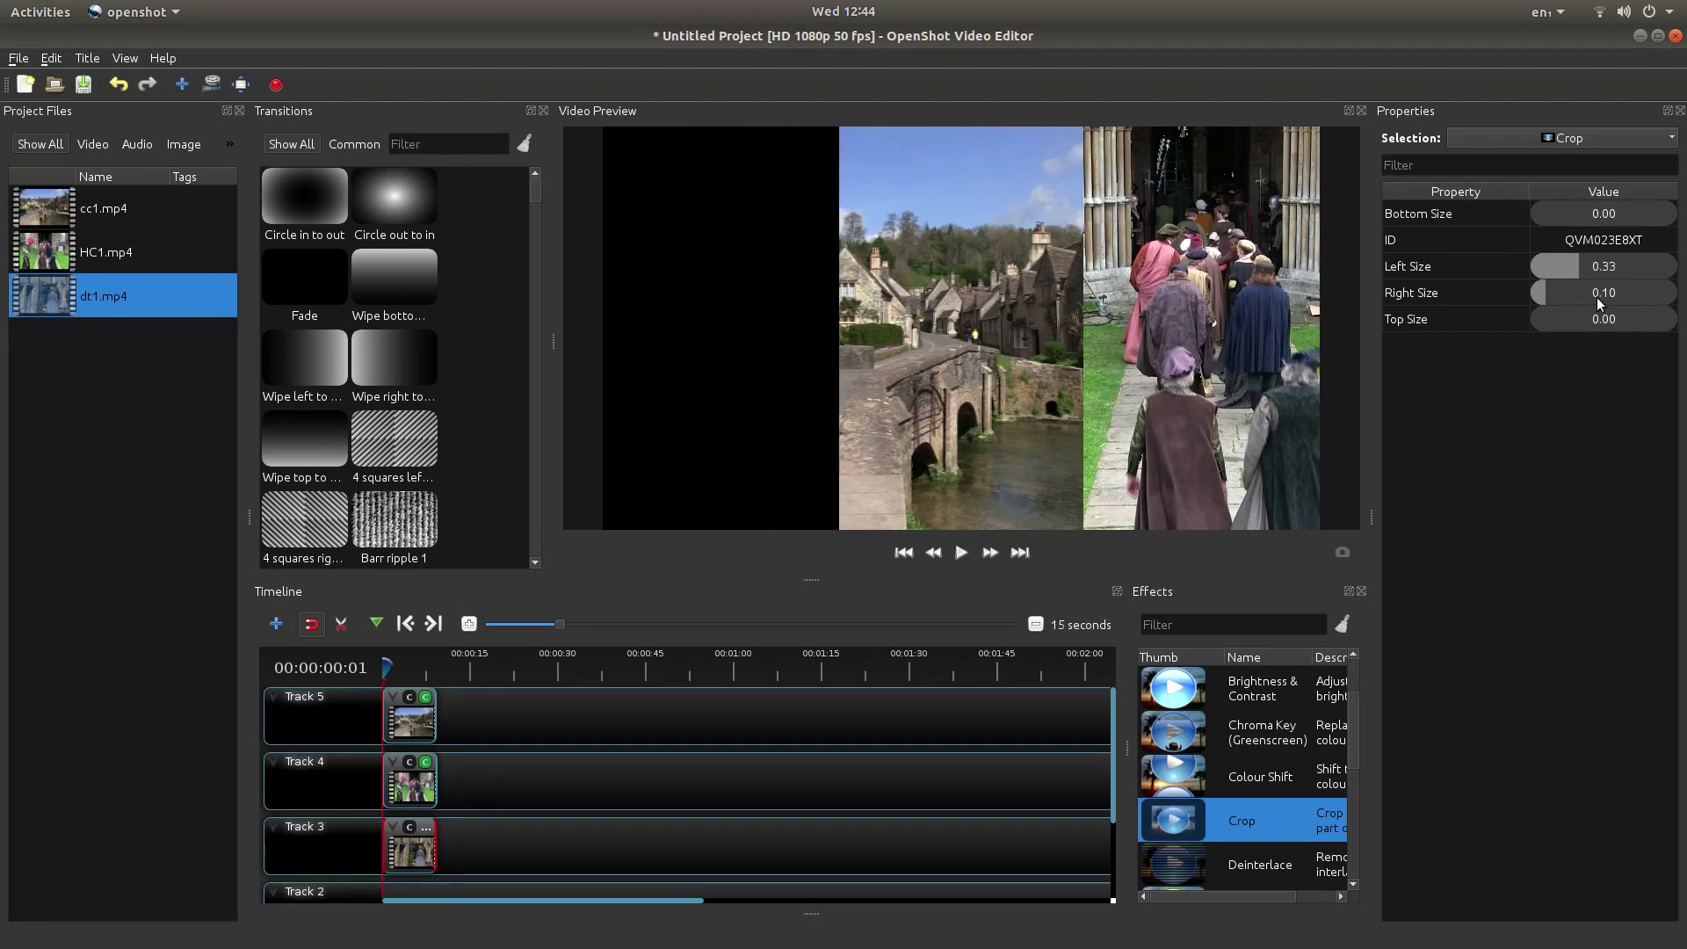
click(1595, 297)
double_click(1596, 297)
text(.33)
key(Return)
Slide the dt1 clip's Location X to -0.33, placing it in the left third.
click(412, 854)
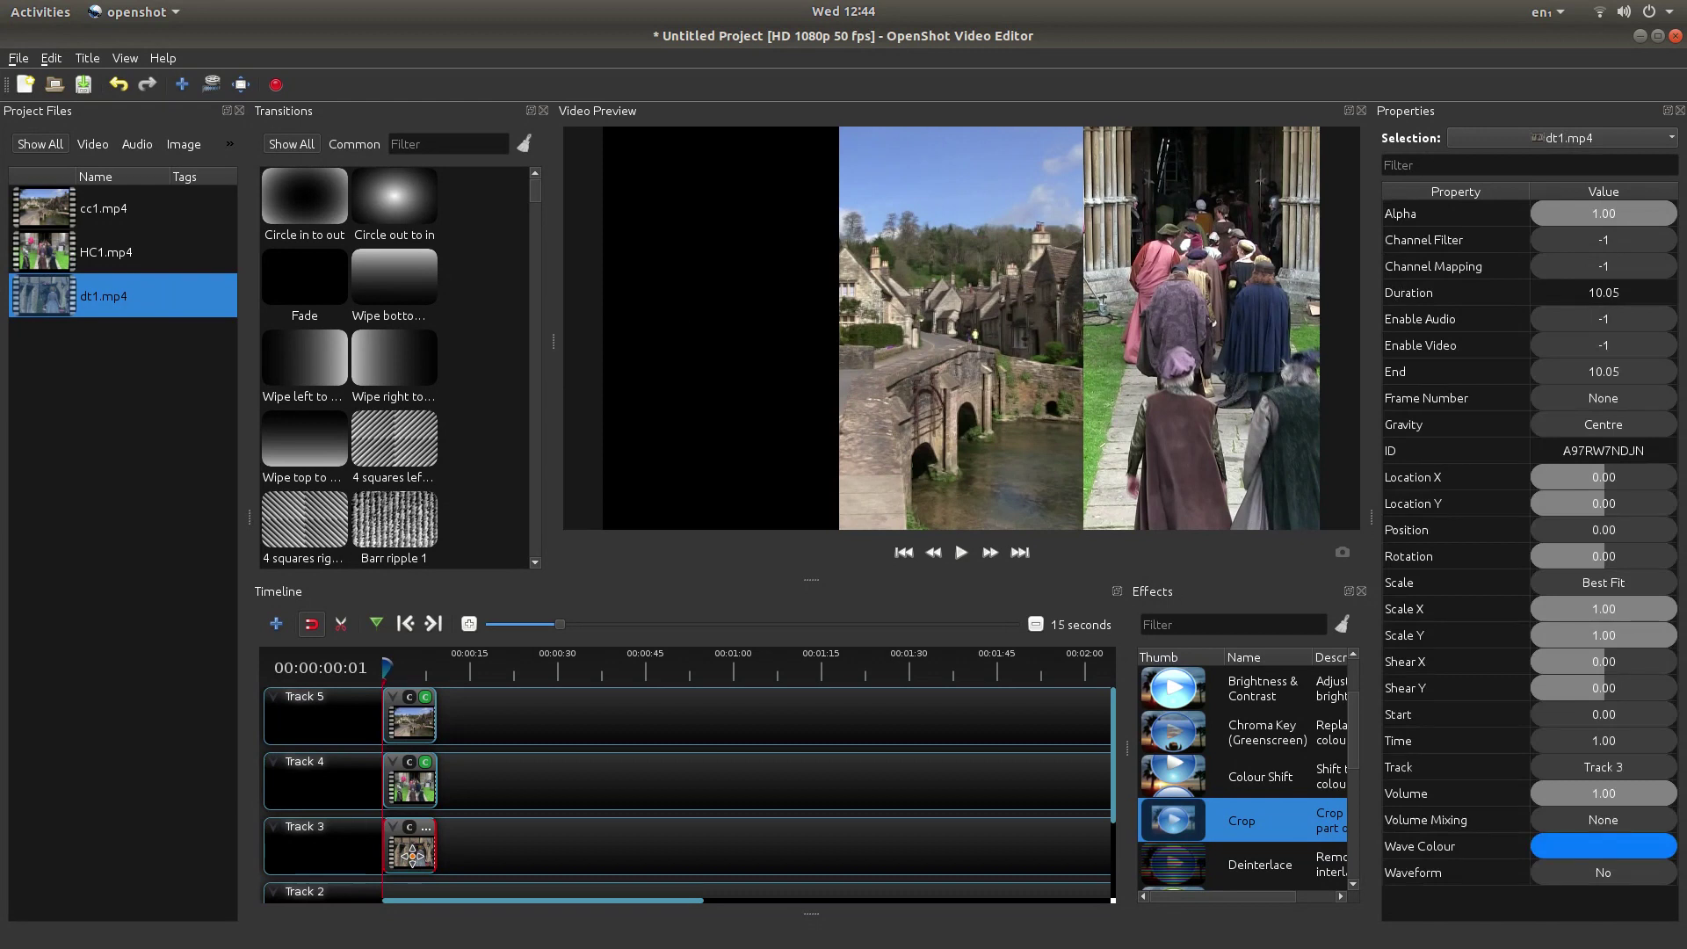
click(1604, 475)
drag(1604, 472, 1579, 475)
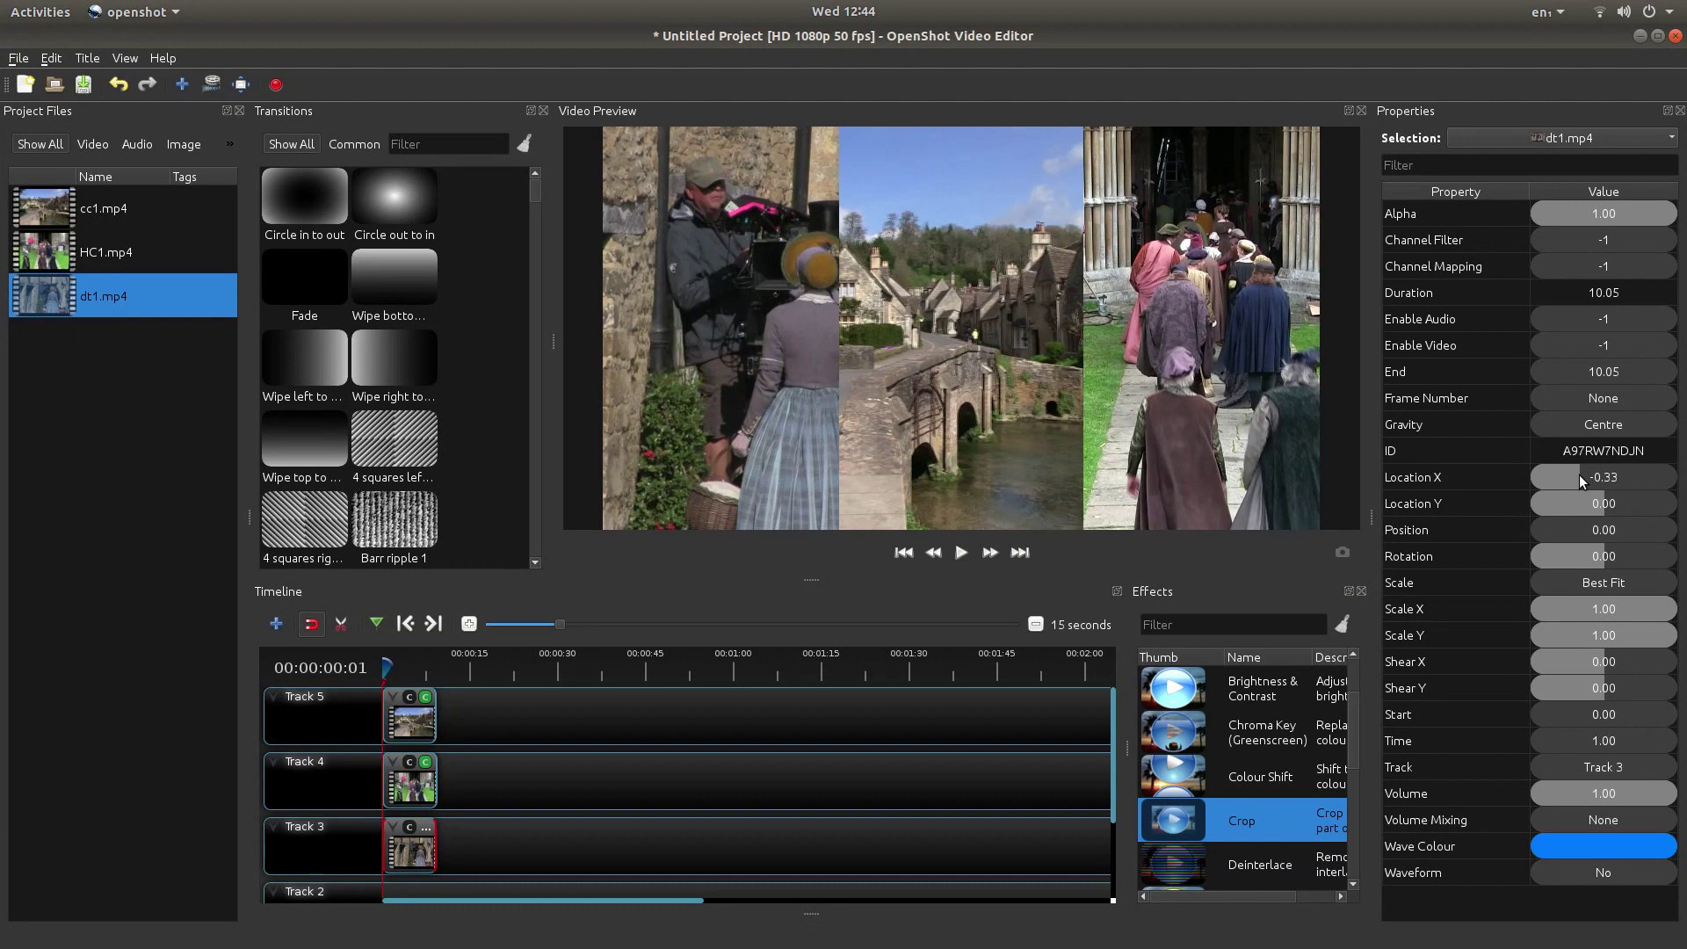